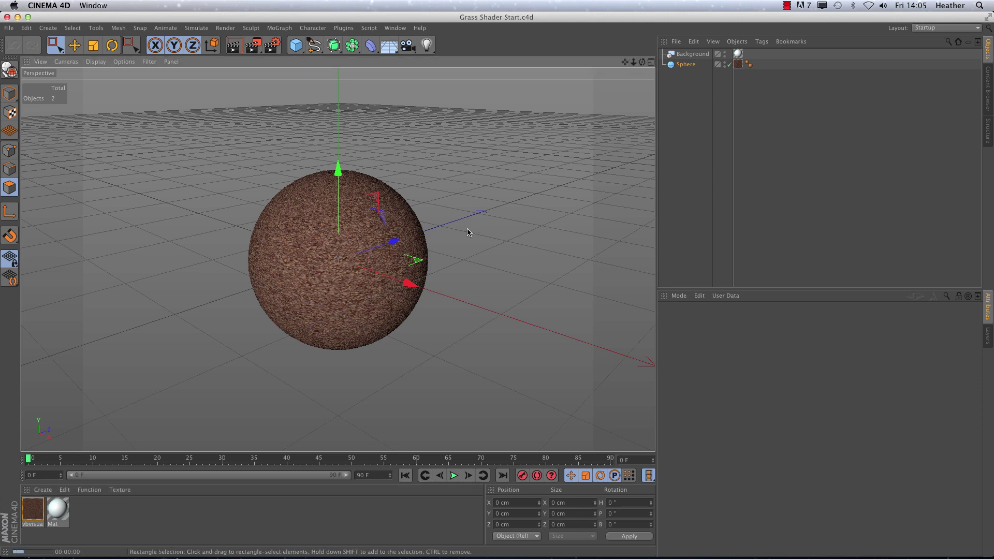
Render the viewport showing the soil-textured sphere against the pale sky-blue background
{"action": "key", "text": "ctrl+r"}
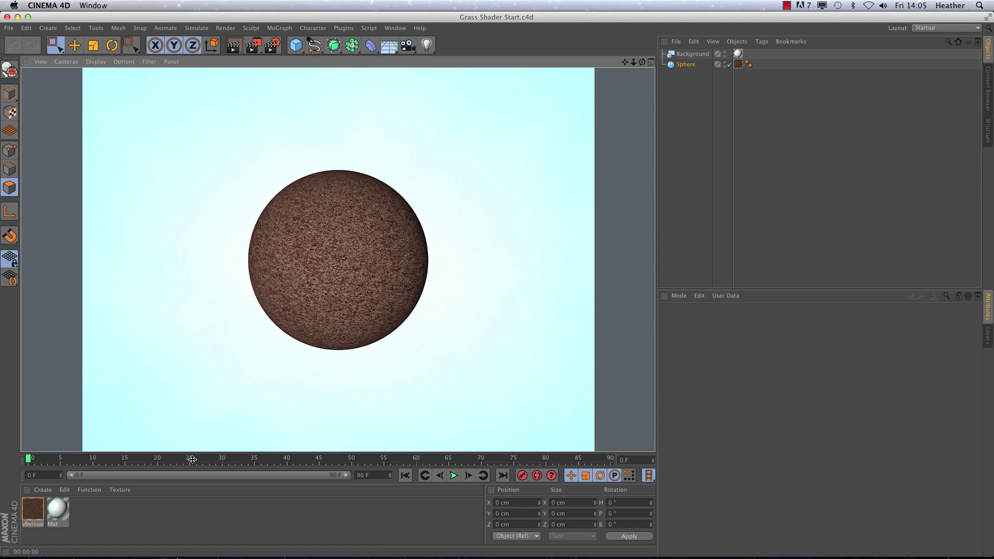
Create a Grass shader material, apply it to Sphere, and render the grass-covered result
{"action": "left_click", "coordinate": [42, 490]}
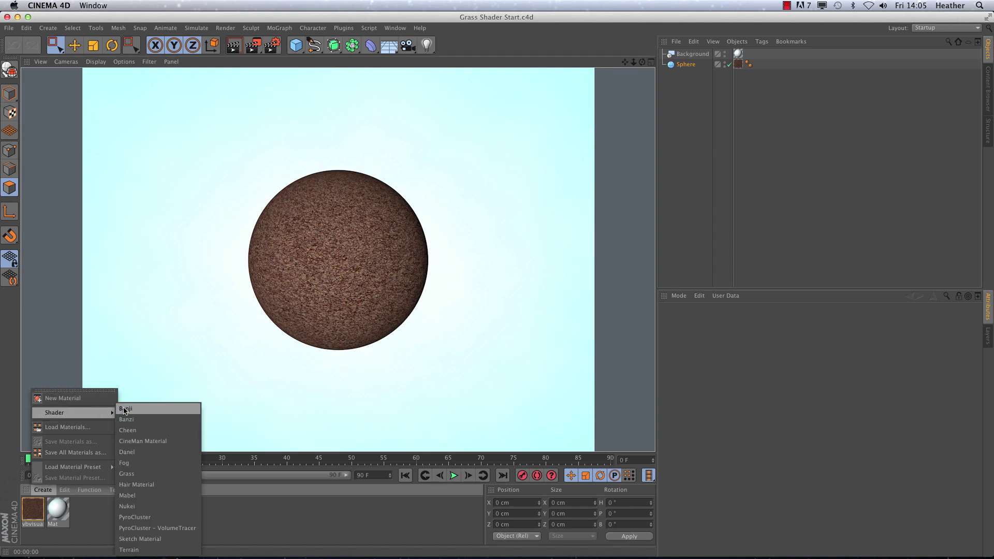
{"action": "mouse_move", "coordinate": [74, 412]}
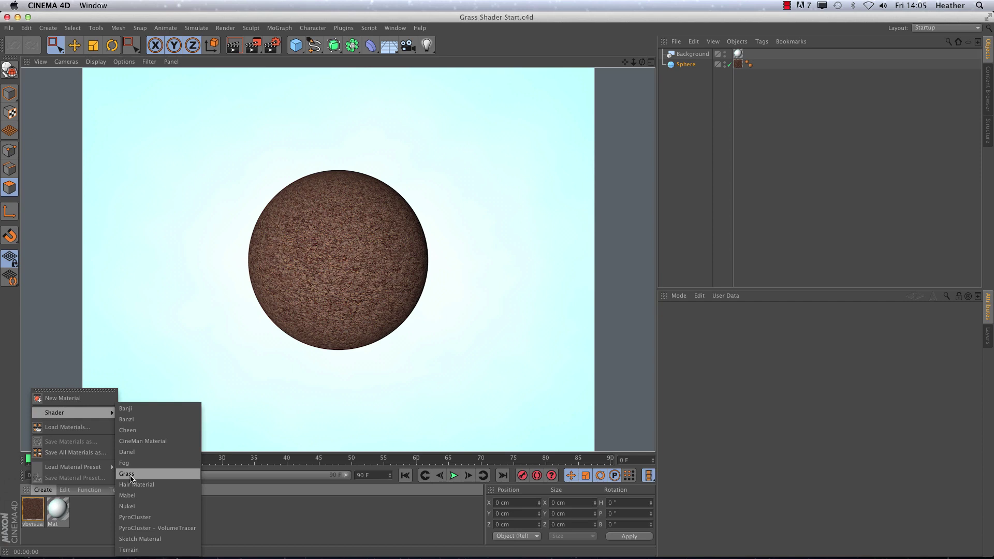
{"action": "left_click", "coordinate": [131, 479]}
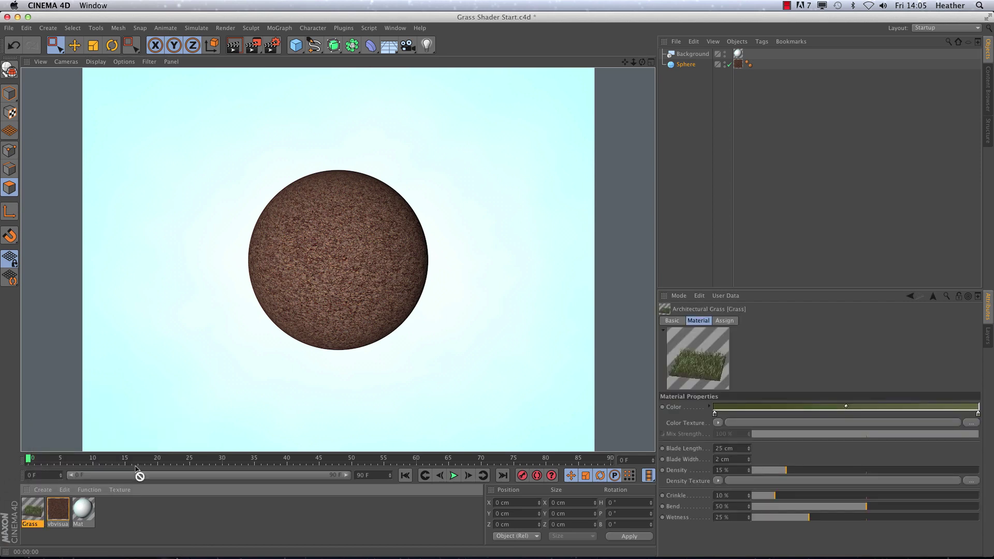
{"action": "left_click_drag", "start_coordinate": [168, 462], "coordinate": [691, 67]}
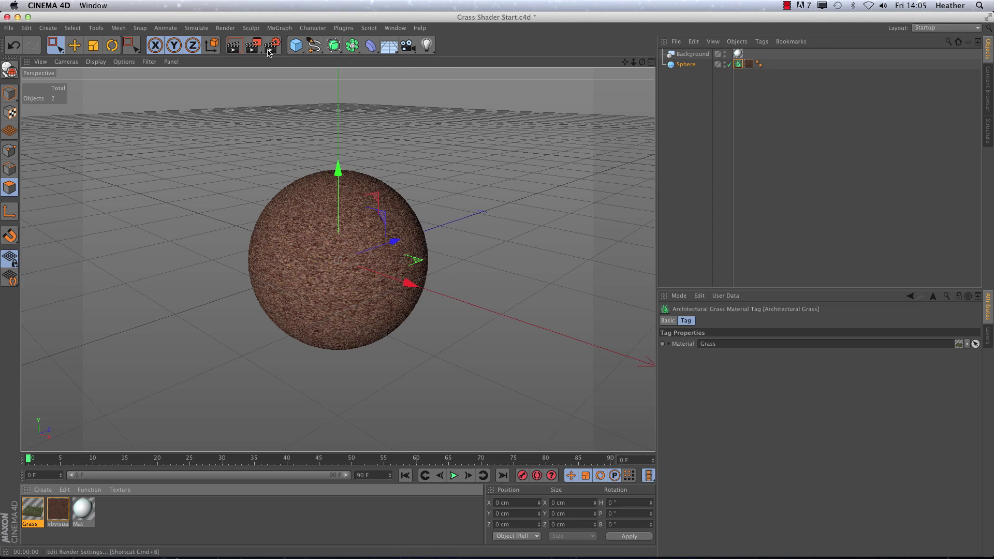
{"action": "left_click", "coordinate": [234, 47]}
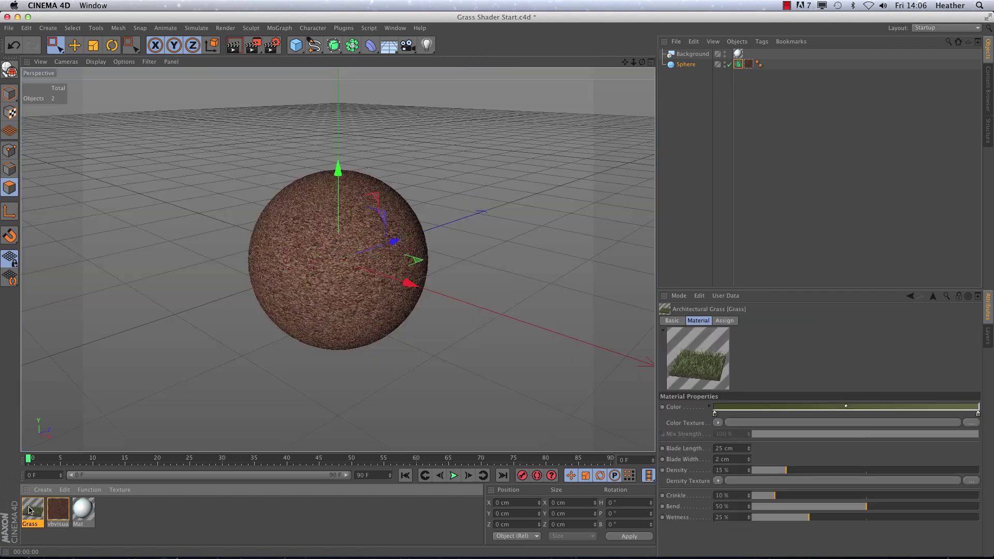
Brighten both Grass colour gradient knots to a lighter yellow-green and re-render the sphere
{"action": "double_click", "coordinate": [30, 511]}
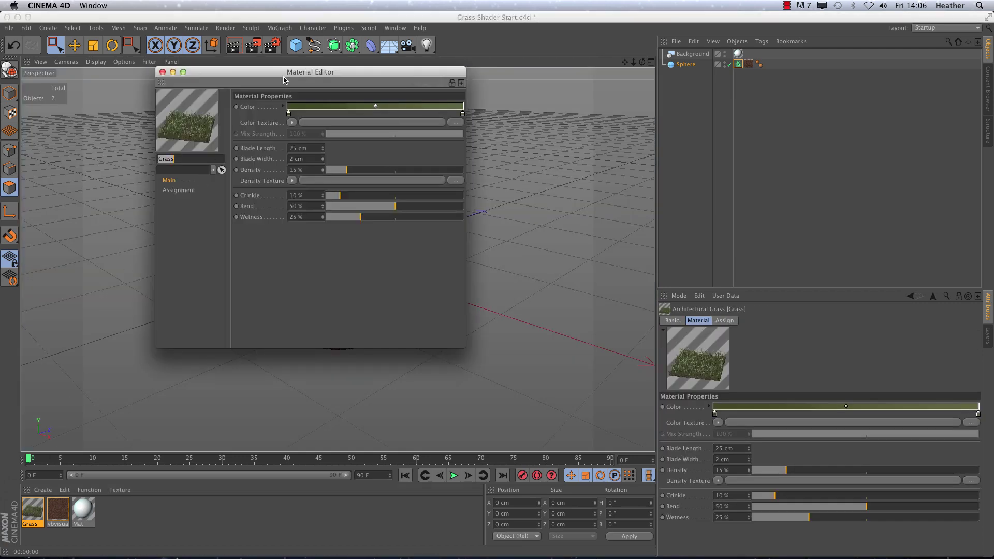
{"action": "mouse_move", "coordinate": [283, 78]}
{"action": "left_mouse_down"}
{"action": "mouse_move", "coordinate": [516, 277]}
{"action": "mouse_move", "coordinate": [556, 276]}
{"action": "left_mouse_up"}
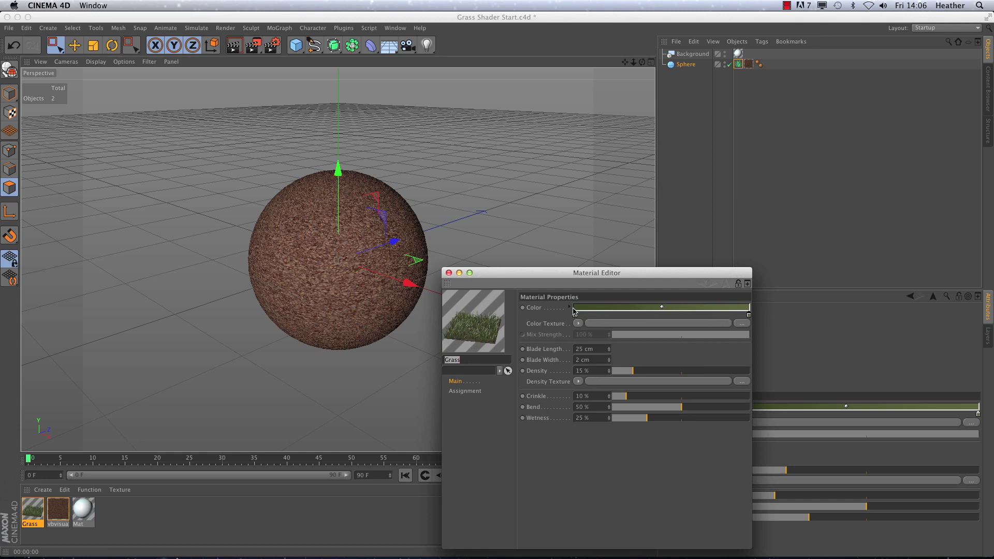
{"action": "double_click", "coordinate": [574, 314]}
{"action": "left_click_drag", "start_coordinate": [552, 329], "coordinate": [556, 317]}
{"action": "left_click", "coordinate": [592, 359]}
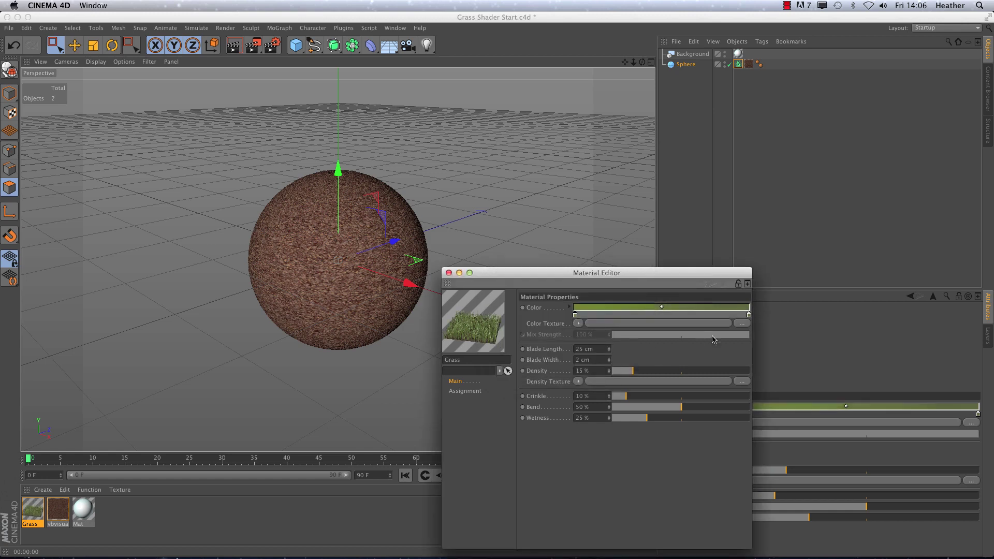
{"action": "double_click", "coordinate": [749, 314]}
{"action": "left_click_drag", "start_coordinate": [715, 321], "coordinate": [735, 305]}
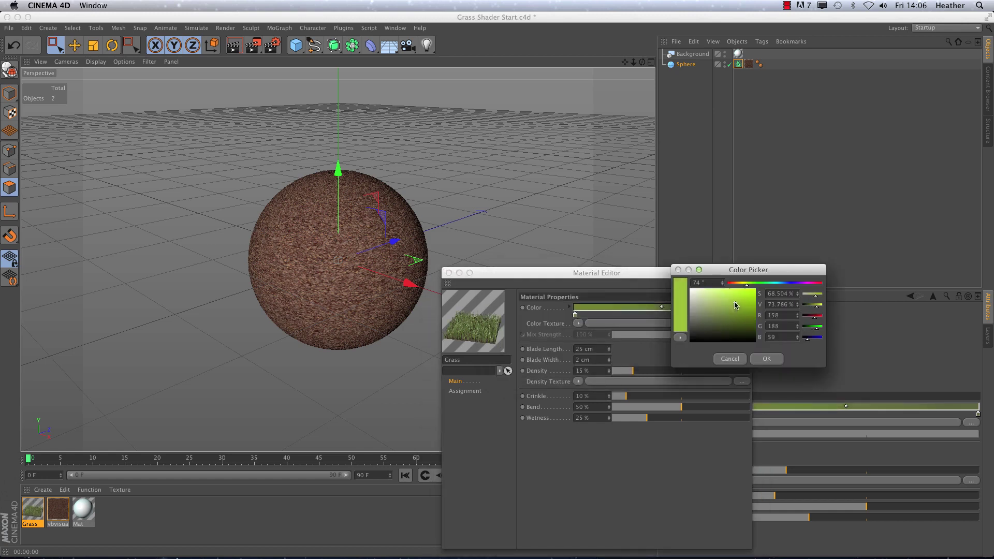
{"action": "left_click", "coordinate": [766, 358]}
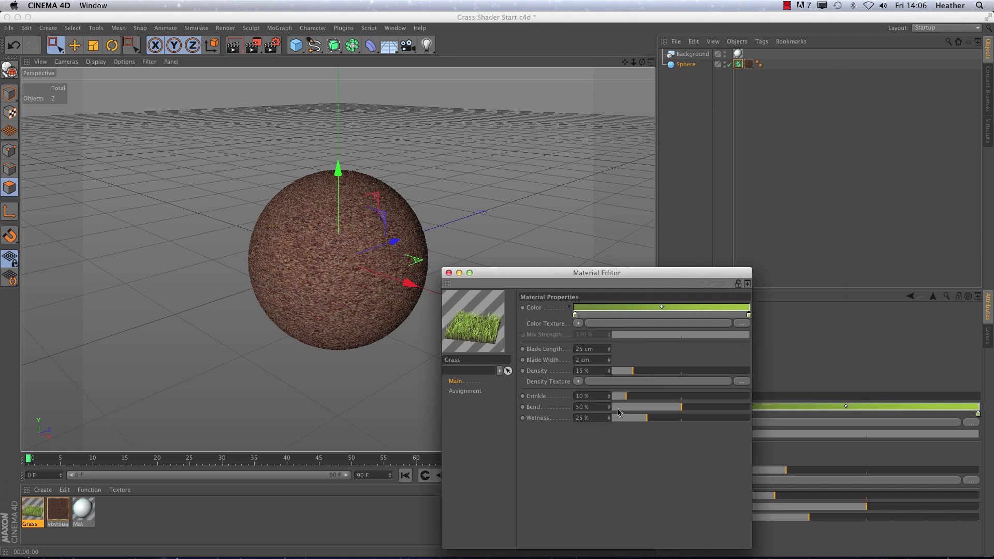
{"action": "key", "text": "ctrl+r"}
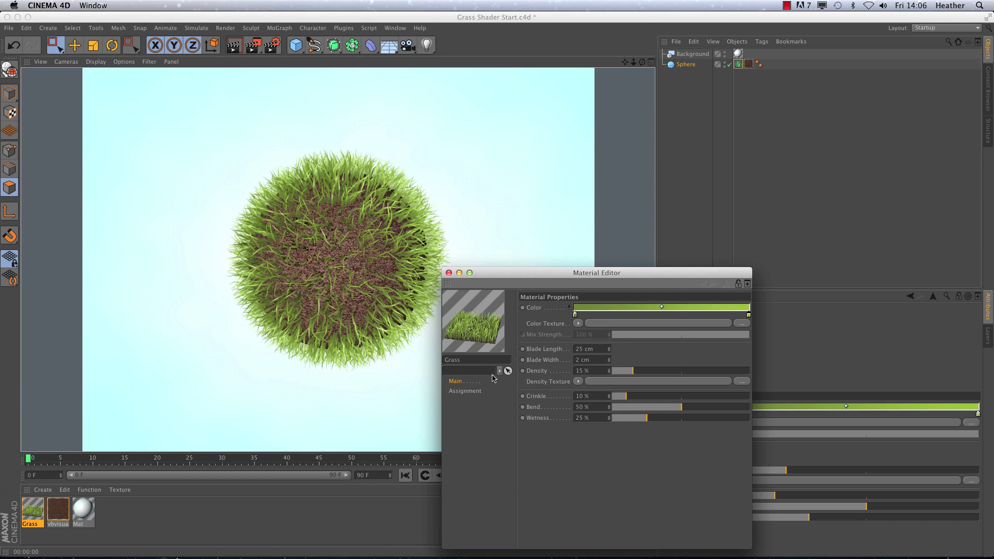
Raise the grass Density to 150%, passing through 100%, and re-render the thicker lawn
{"action": "double_click", "coordinate": [582, 370]}
{"action": "type", "text": "100"}
{"action": "key", "text": "Return"}
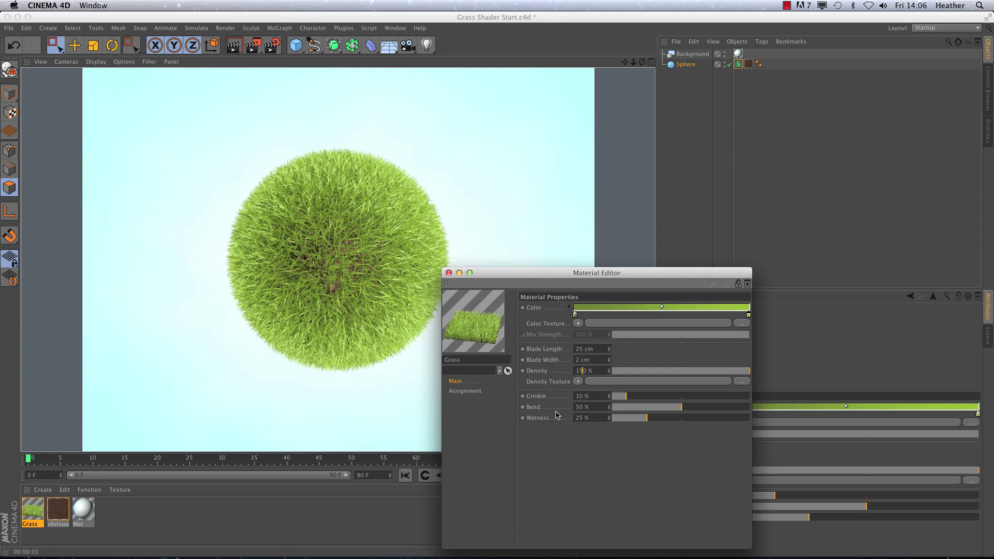
{"action": "left_click", "coordinate": [547, 437]}
{"action": "key", "text": "ctrl+r"}
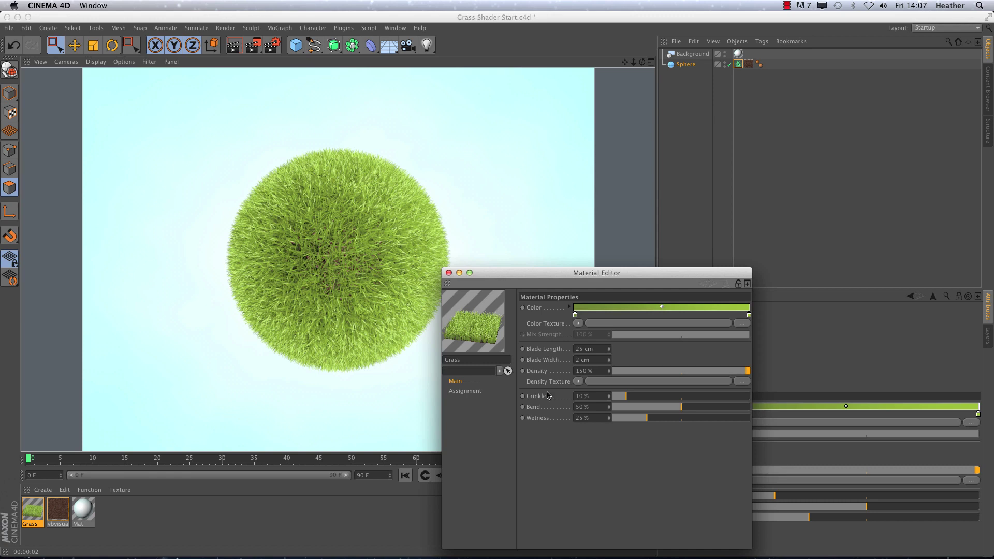
Set the grass Color Texture to a Checkerboard with U Frequency 0 and V Frequency 4
{"action": "left_click", "coordinate": [577, 323]}
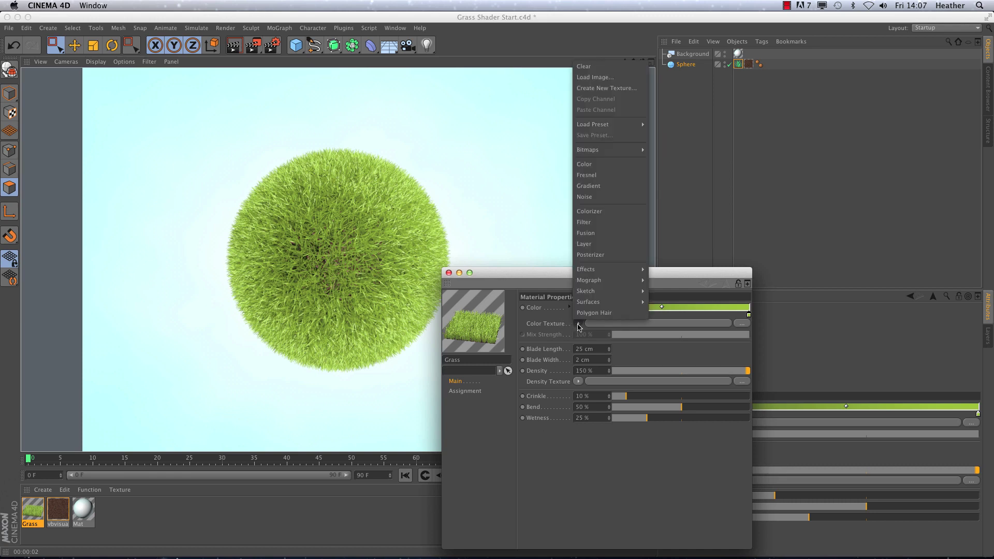
{"action": "mouse_move", "coordinate": [588, 302]}
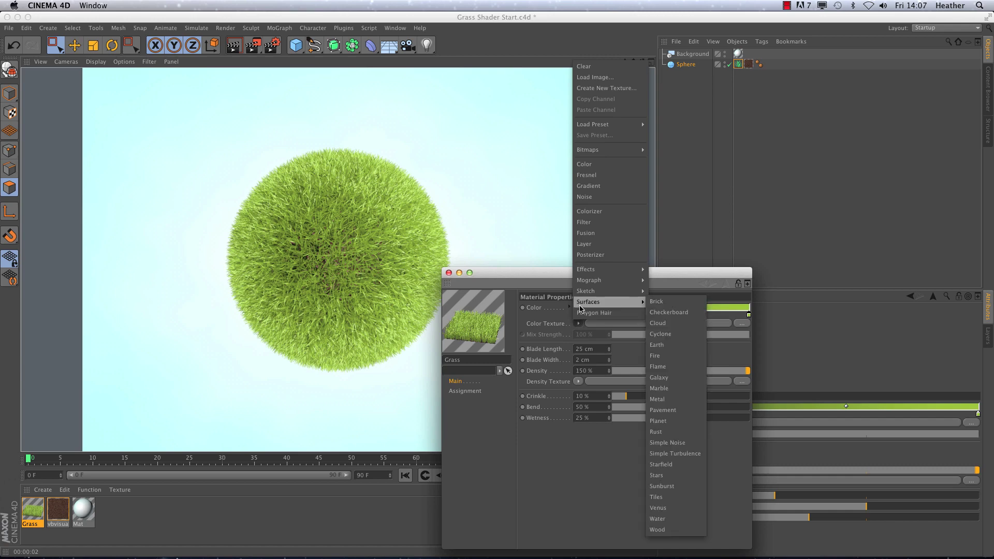
{"action": "left_click", "coordinate": [668, 312]}
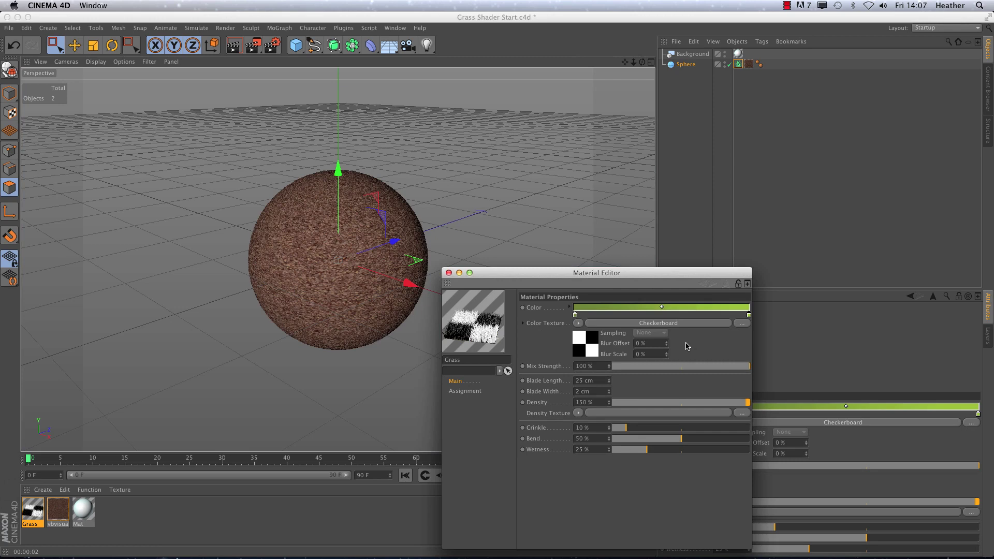
{"action": "left_click", "coordinate": [578, 324]}
{"action": "mouse_move", "coordinate": [588, 301]}
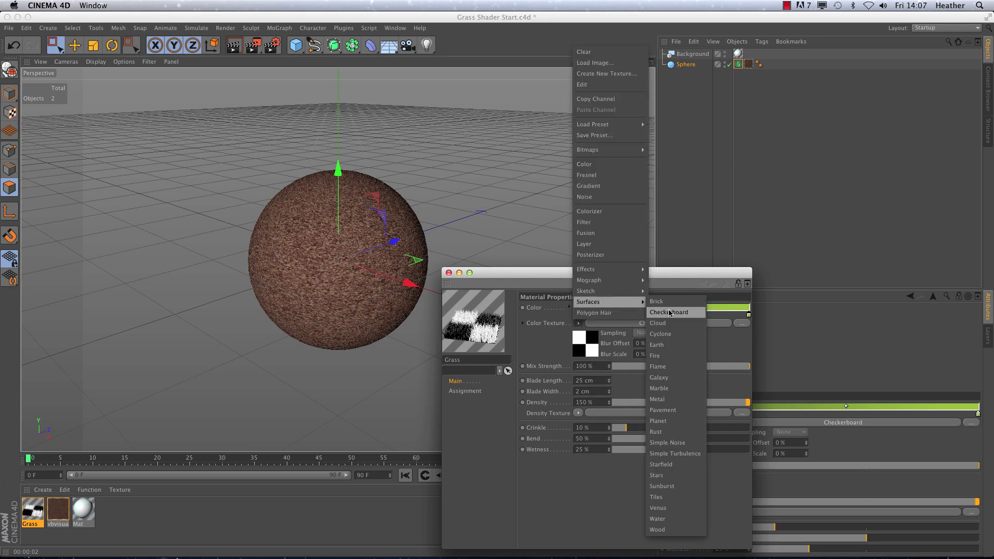
{"action": "left_click", "coordinate": [665, 312]}
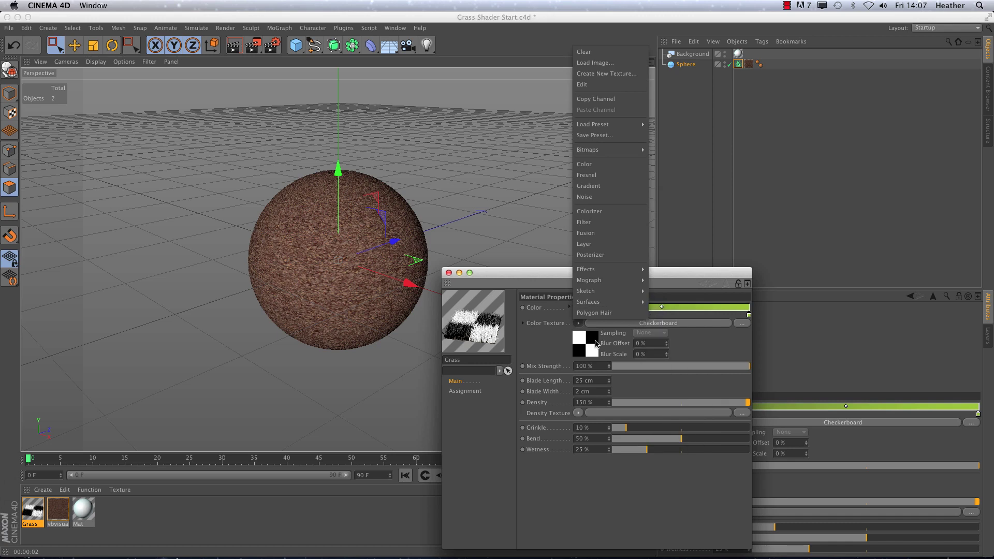
{"action": "left_click", "coordinate": [659, 323]}
{"action": "left_click_drag", "start_coordinate": [571, 404], "coordinate": [563, 403]}
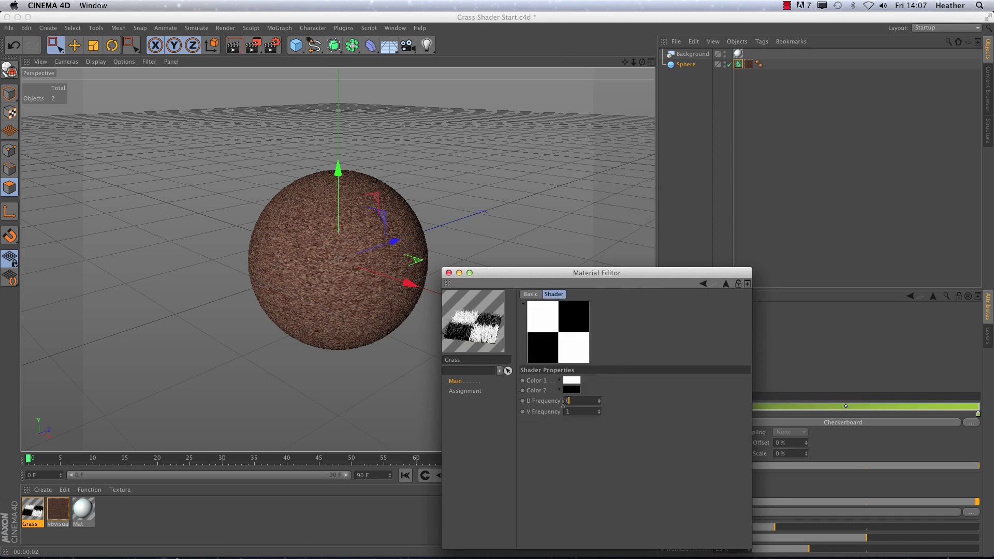
{"action": "type", "text": "0"}
{"action": "key", "text": "Tab"}
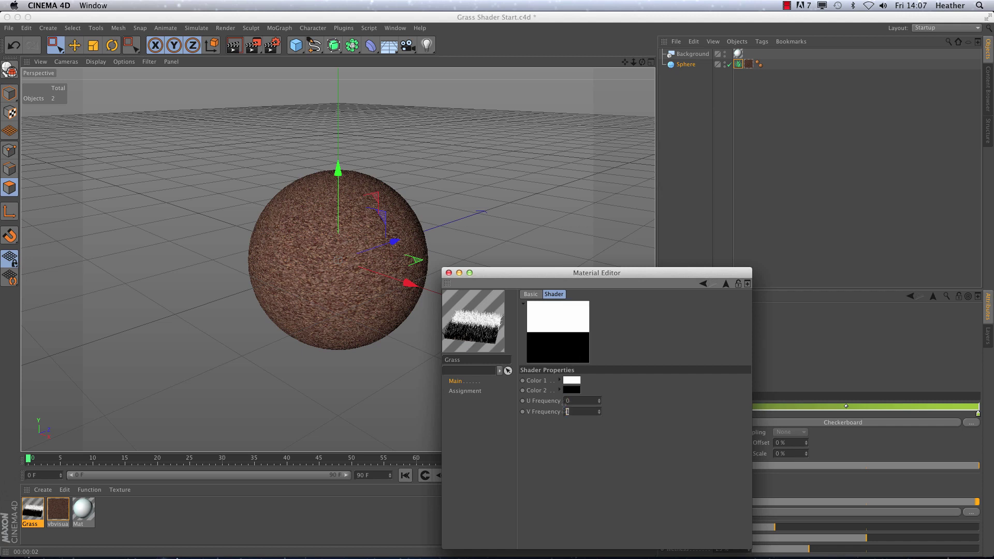
{"action": "type", "text": "4"}
{"action": "key", "text": "Return"}
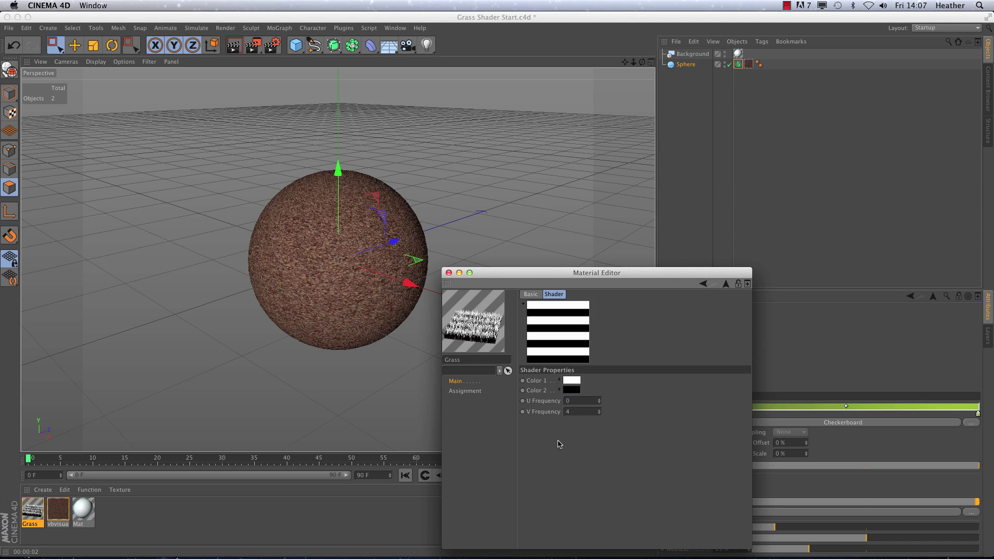
Blend the checkerboard stripes at 20% Mix Strength and render the striped grass
{"action": "left_click", "coordinate": [454, 382]}
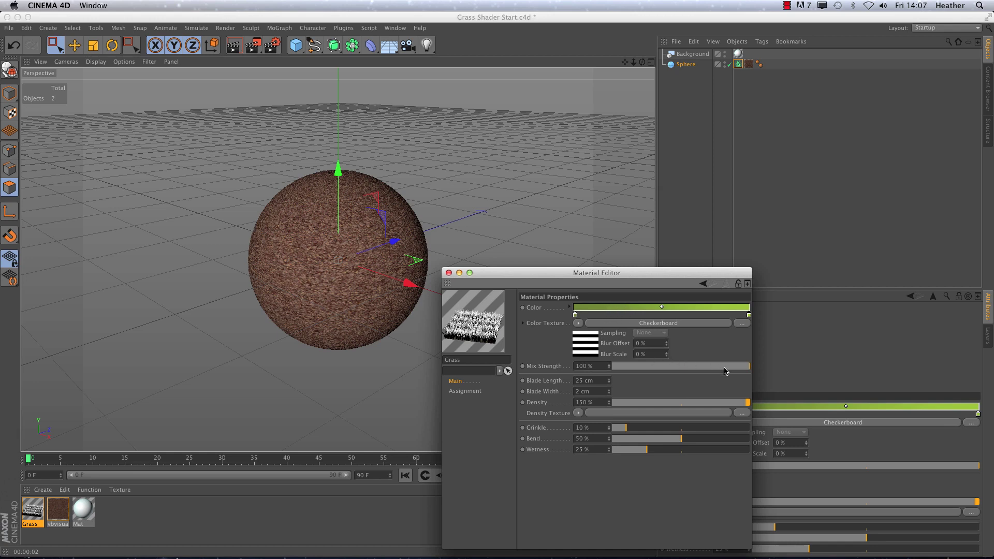
{"action": "left_click_drag", "start_coordinate": [748, 366], "coordinate": [639, 372]}
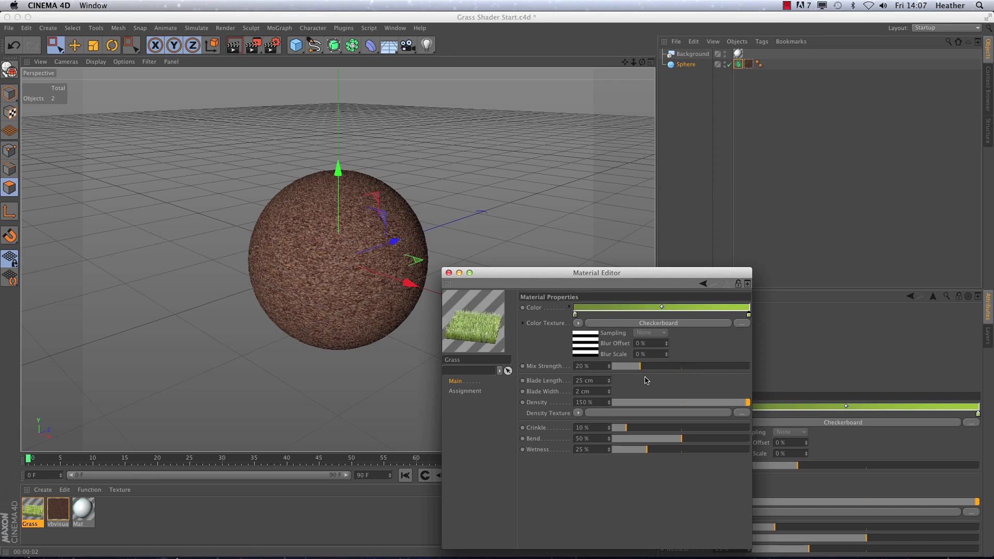
{"action": "left_click", "coordinate": [417, 200]}
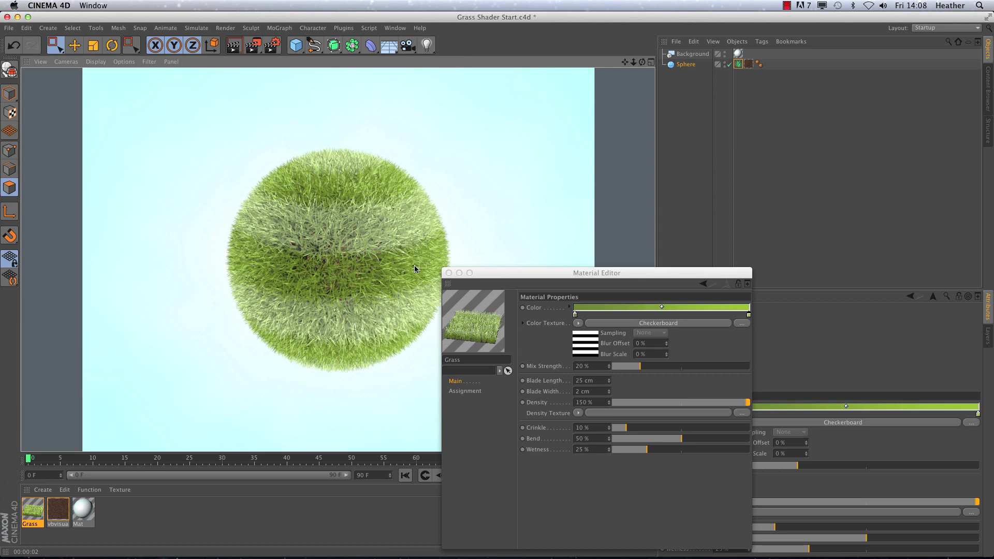
Render with a 100 cm Blade Length, then set Blade Length to 20 cm
{"action": "left_click_drag", "start_coordinate": [581, 383], "coordinate": [570, 383]}
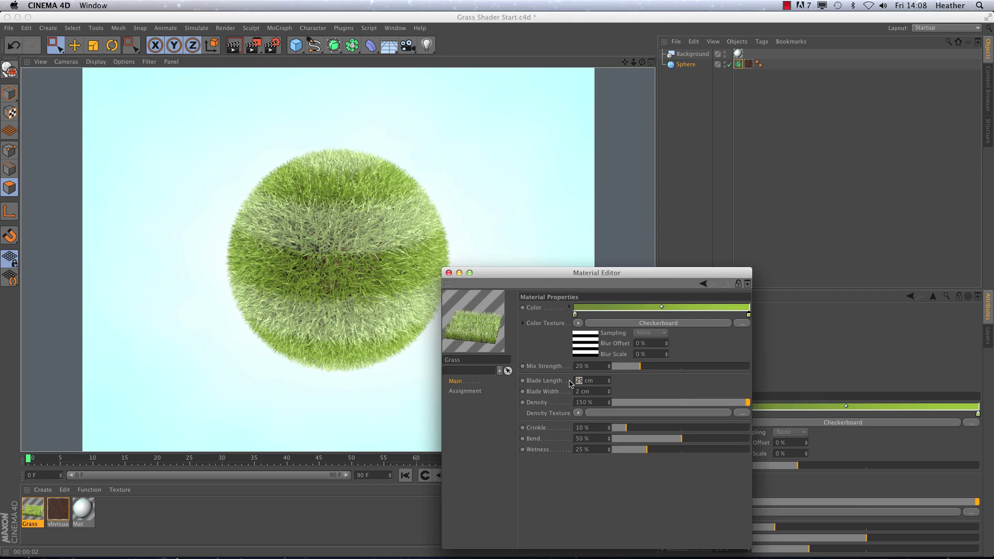
{"action": "type", "text": "100"}
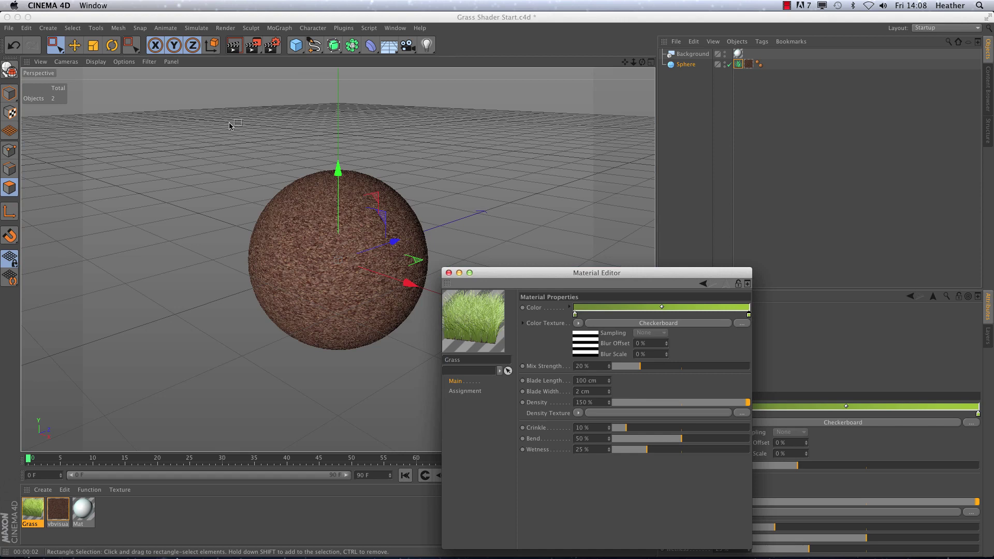
{"action": "key", "text": "ctrl+r"}
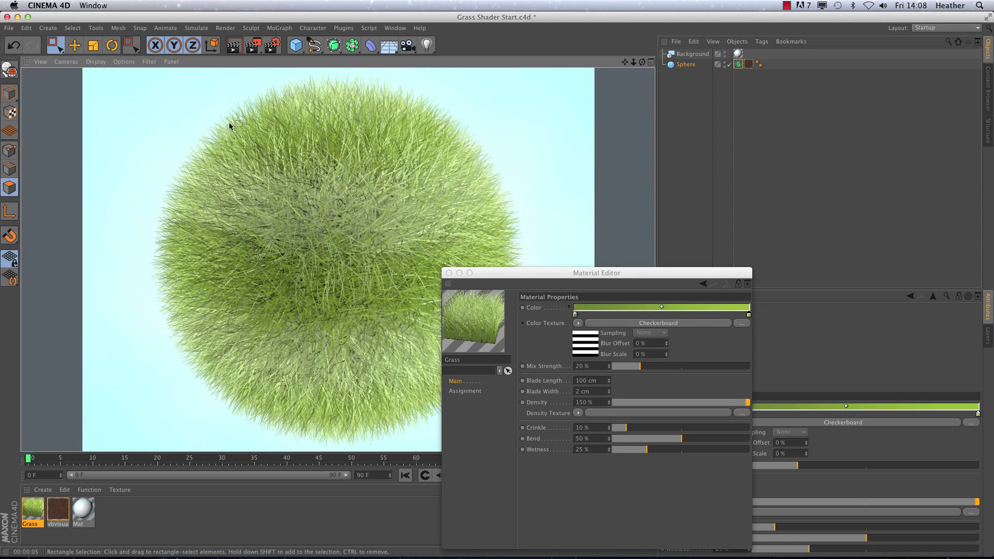
{"action": "double_click", "coordinate": [584, 380]}
{"action": "type", "text": "20"}
{"action": "left_click", "coordinate": [632, 389]}
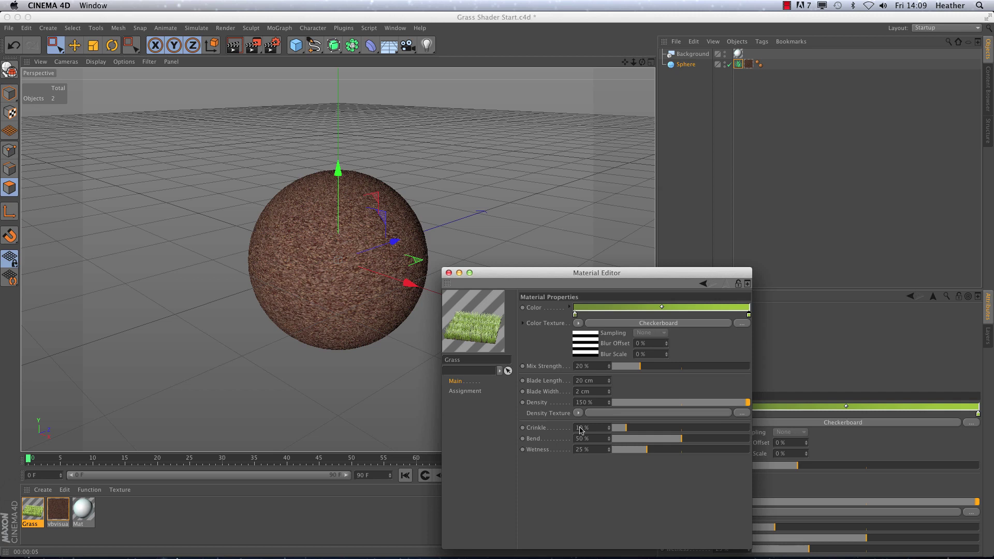
Set grass Crinkle to 57%, Bend to 21% and Wetness to 89%, then render
{"action": "mouse_move", "coordinate": [626, 428]}
{"action": "left_mouse_down"}
{"action": "mouse_move", "coordinate": [690, 431]}
{"action": "mouse_move", "coordinate": [641, 439]}
{"action": "mouse_move", "coordinate": [692, 454]}
{"action": "mouse_move", "coordinate": [736, 451]}
{"action": "left_mouse_up"}
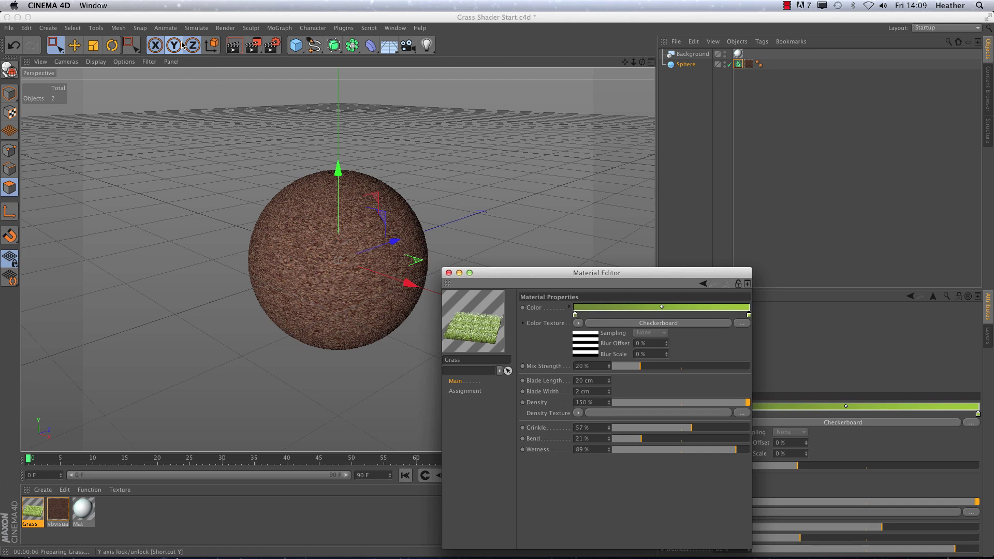
{"action": "key", "text": "super+r"}
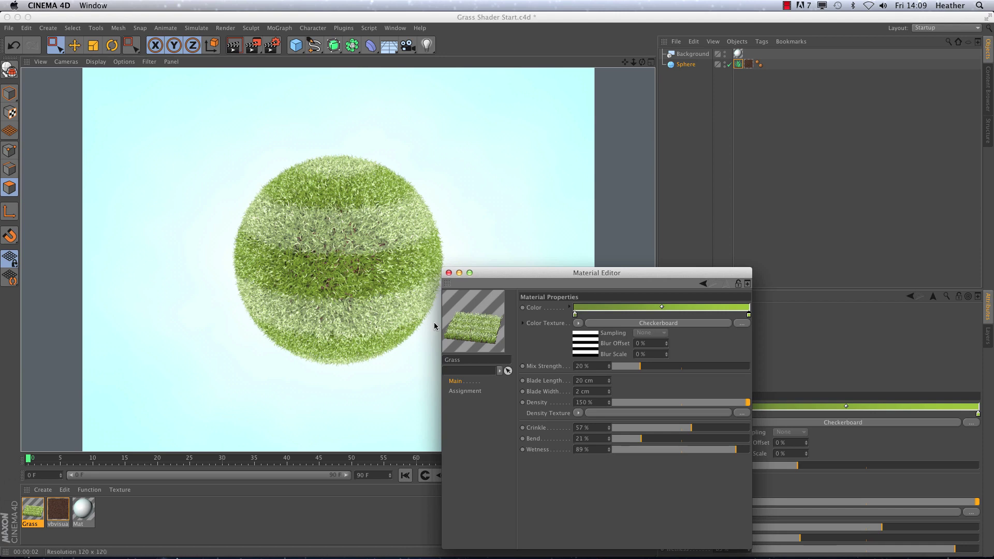
{"action": "left_click", "coordinate": [577, 413]}
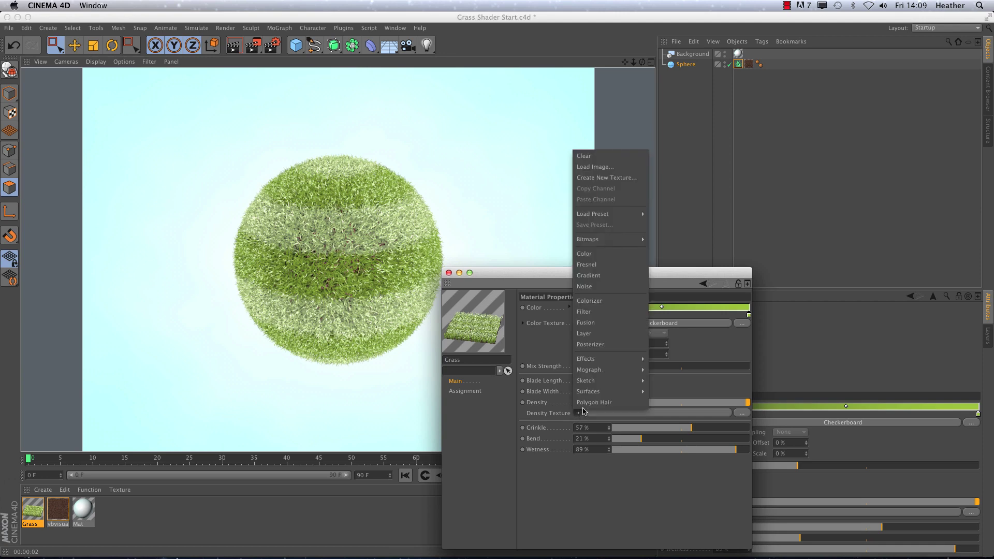
Drive the grass Density Texture with a Sema Noise and render the patchy grass
{"action": "left_click", "coordinate": [588, 287]}
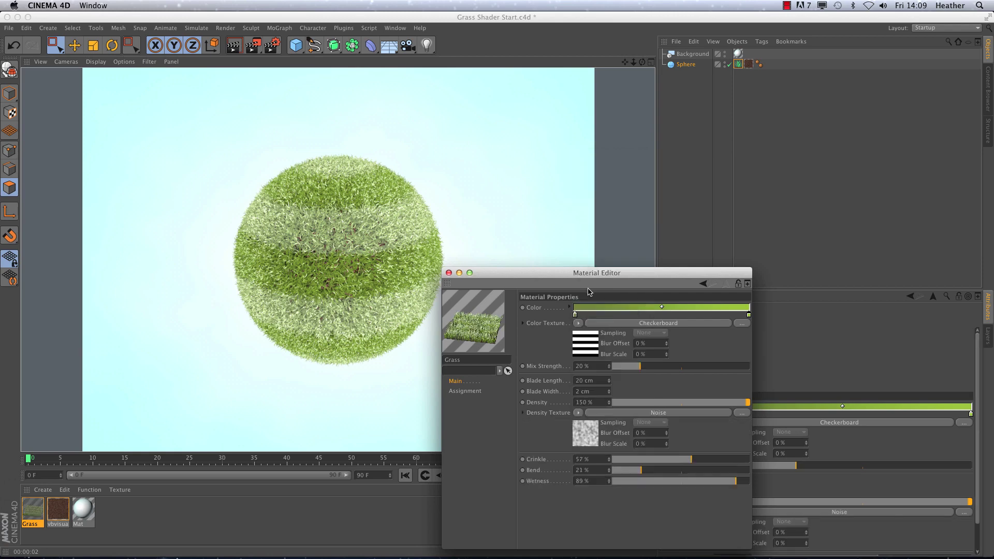
{"action": "left_click", "coordinate": [583, 435]}
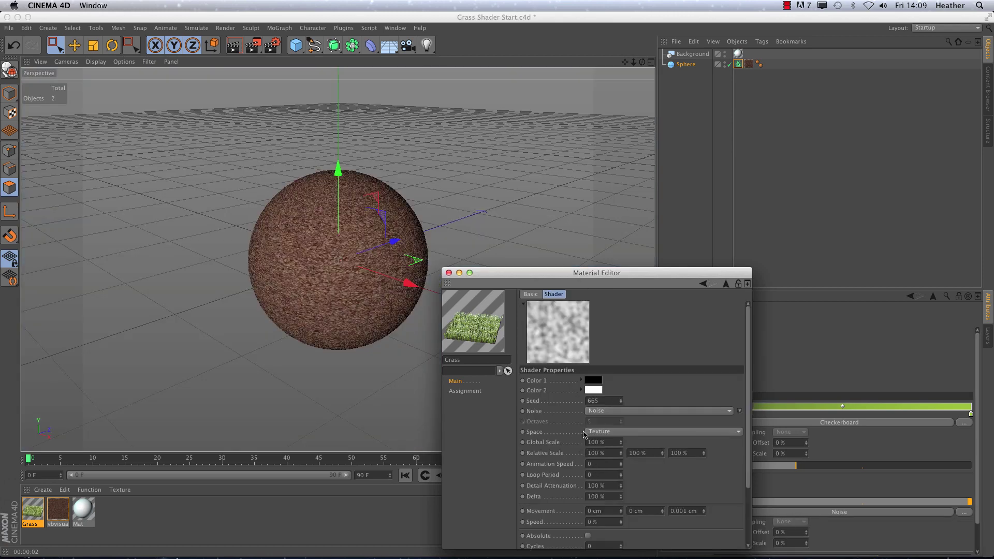
{"action": "left_click", "coordinate": [741, 413]}
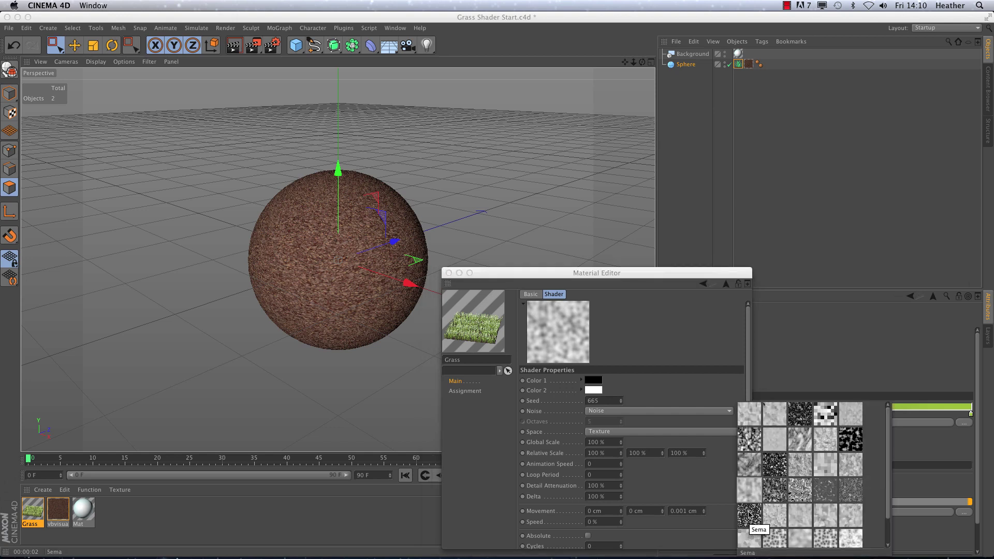
{"action": "left_click", "coordinate": [747, 514]}
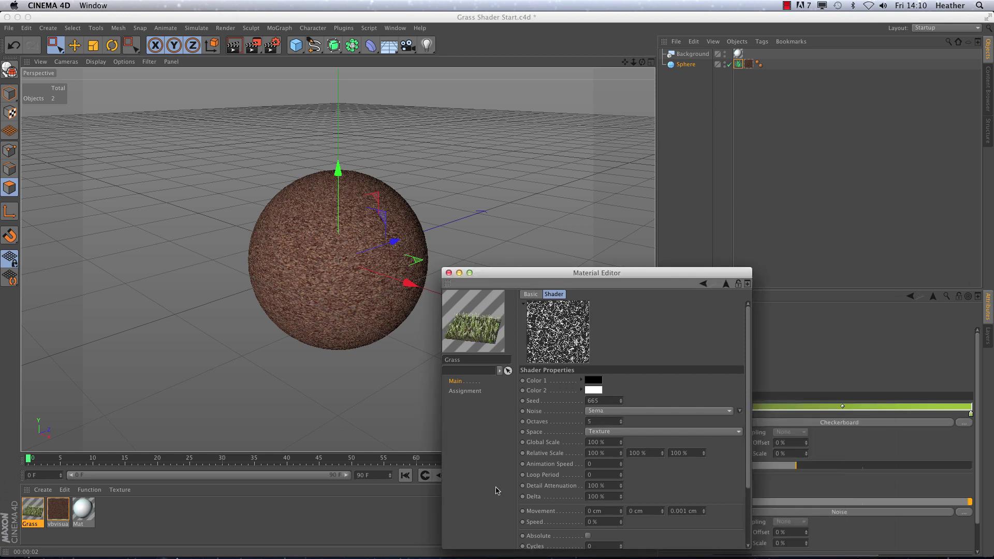
{"action": "left_click", "coordinate": [234, 46]}
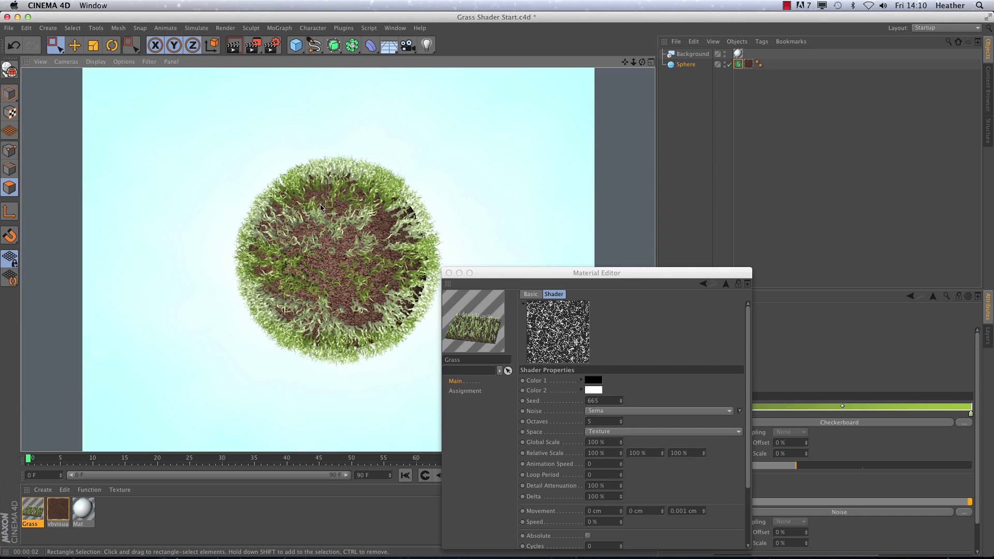
Switch the density noise type to Fire and render the scattered grass tufts
{"action": "left_click", "coordinate": [739, 410]}
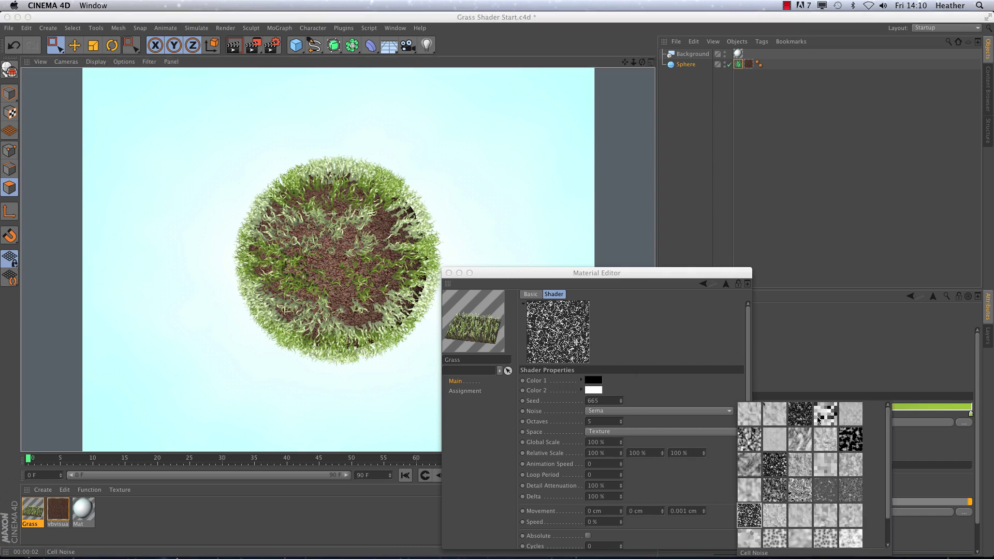
{"action": "left_click", "coordinate": [852, 440]}
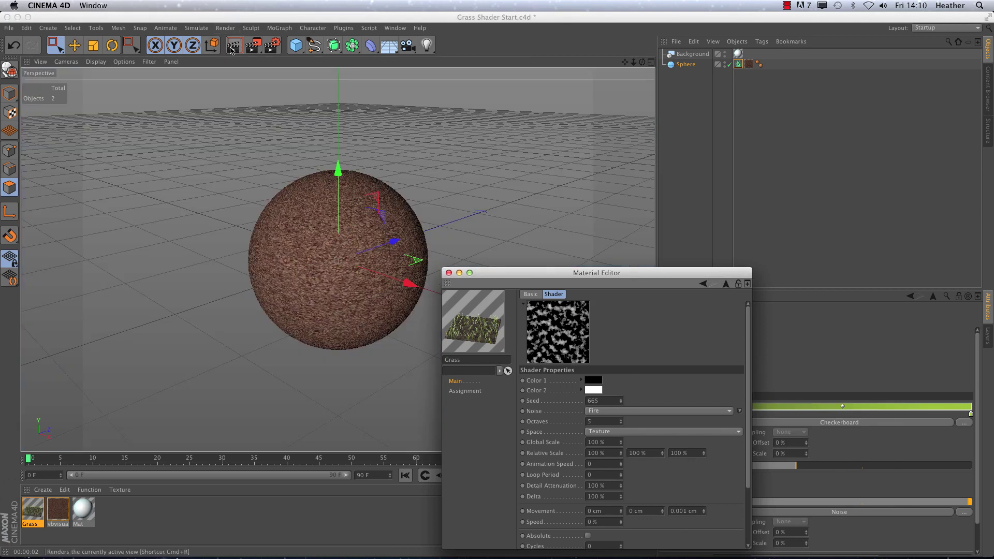
{"action": "left_click", "coordinate": [231, 49]}
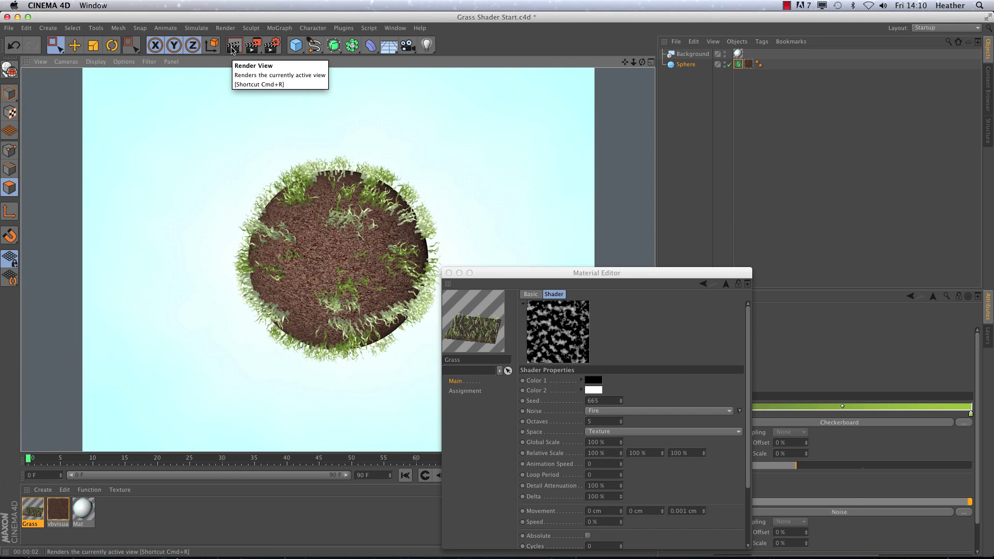
{"action": "left_click", "coordinate": [459, 383]}
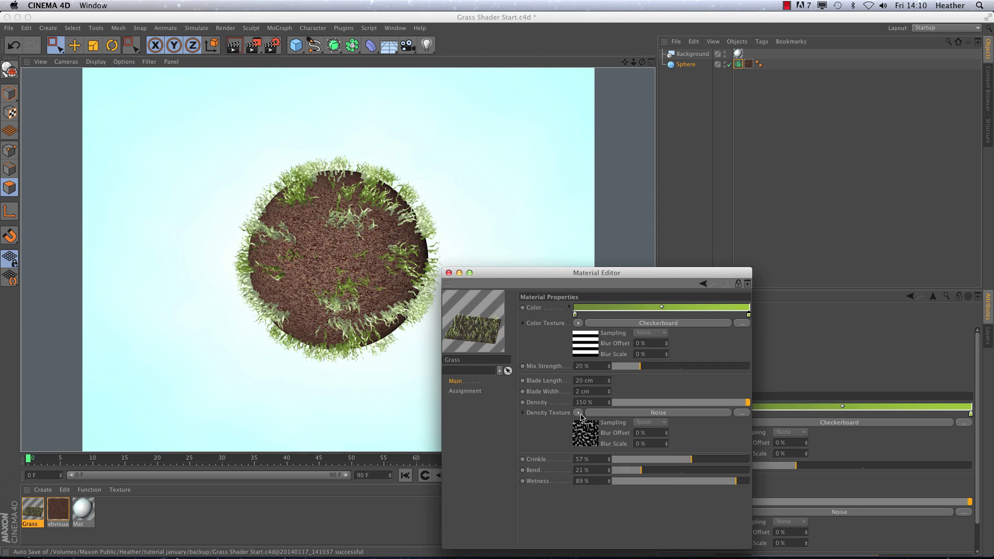
Clear the grass Density Texture and close the Material Editor
{"action": "left_click", "coordinate": [578, 413]}
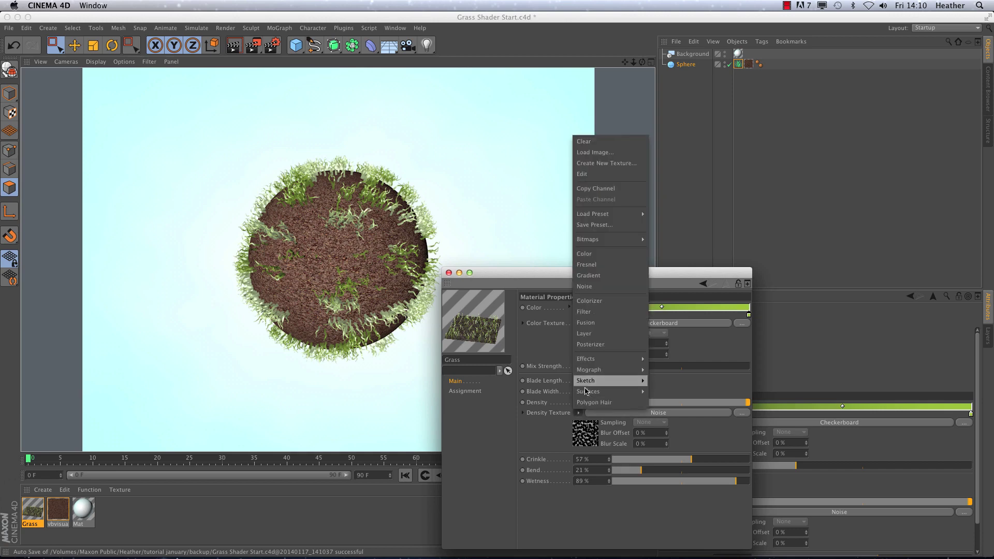
{"action": "left_click", "coordinate": [614, 142]}
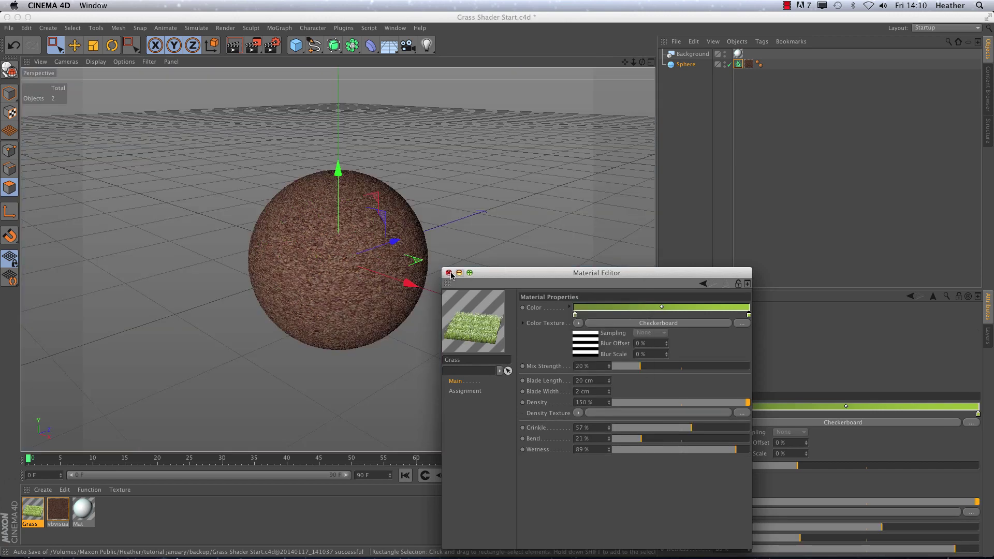
{"action": "left_click", "coordinate": [449, 273]}
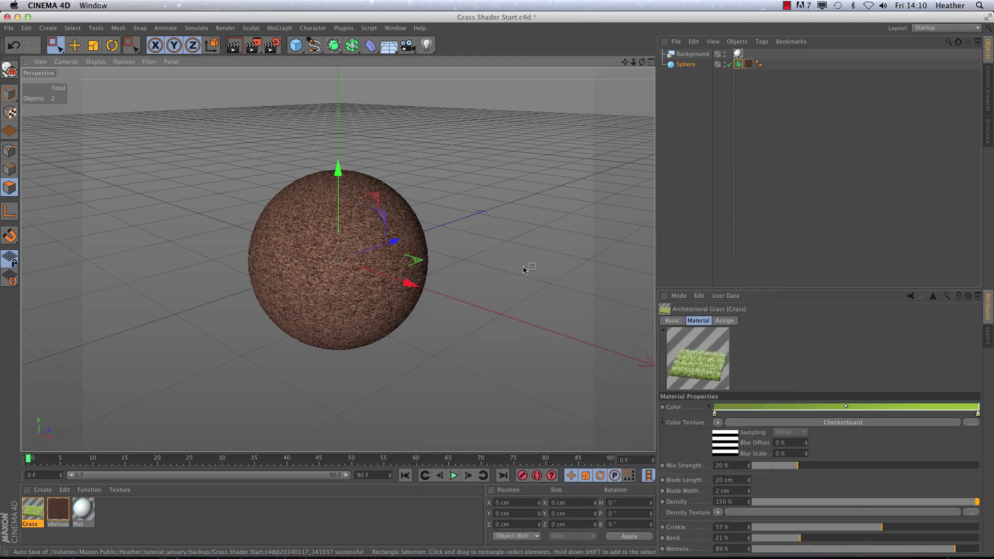
{"action": "left_click", "coordinate": [683, 65]}
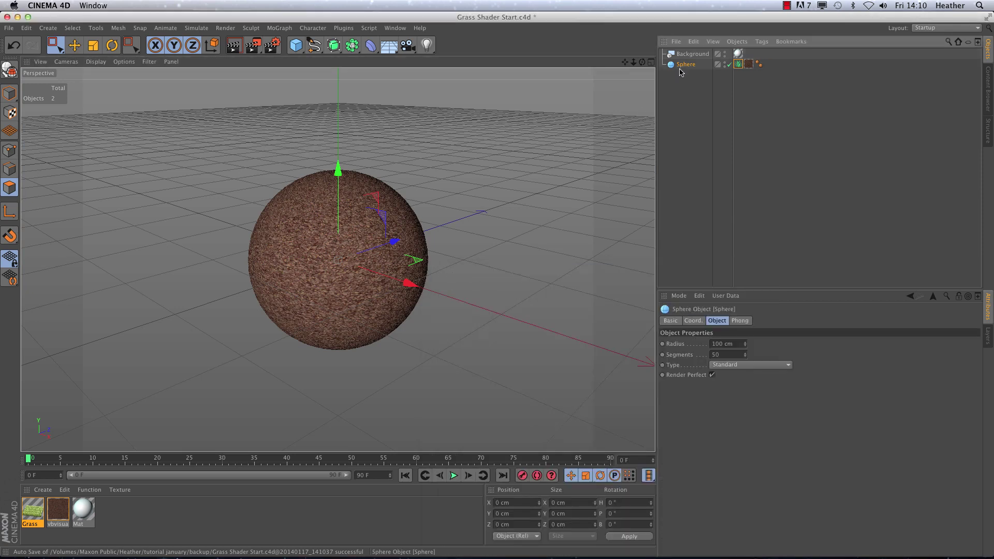
{"action": "double_click", "coordinate": [714, 354]}
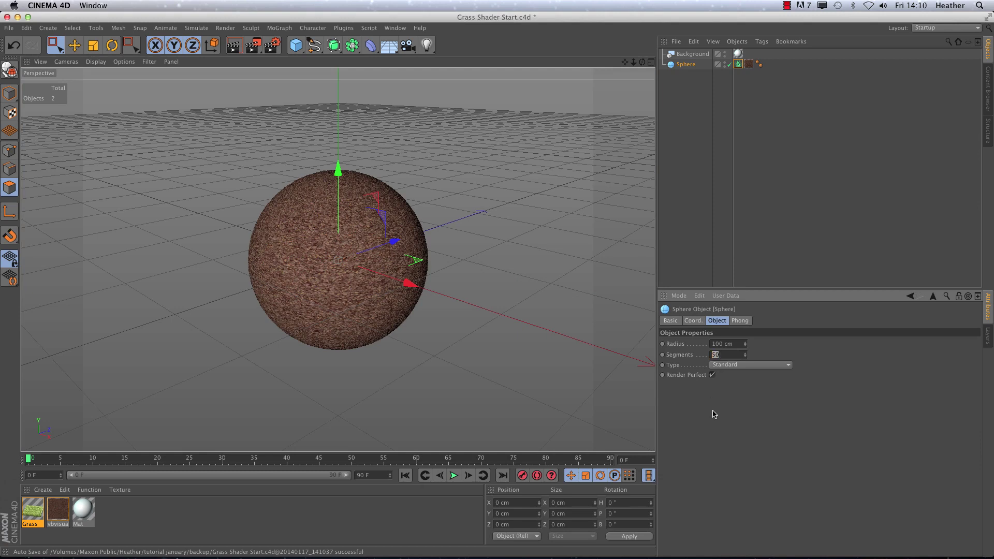
{"action": "left_click", "coordinate": [679, 67]}
Make the sphere editable and paint-select three small polygon patches on it
{"action": "key", "text": "c"}
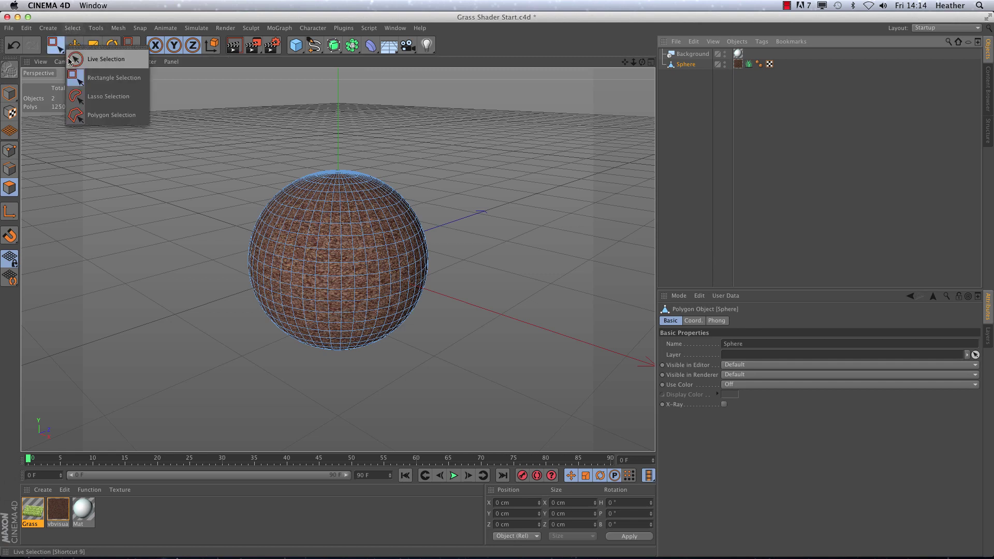
{"action": "left_click_drag", "start_coordinate": [58, 45], "coordinate": [72, 62]}
{"action": "left_click_drag", "start_coordinate": [304, 192], "coordinate": [287, 211]}
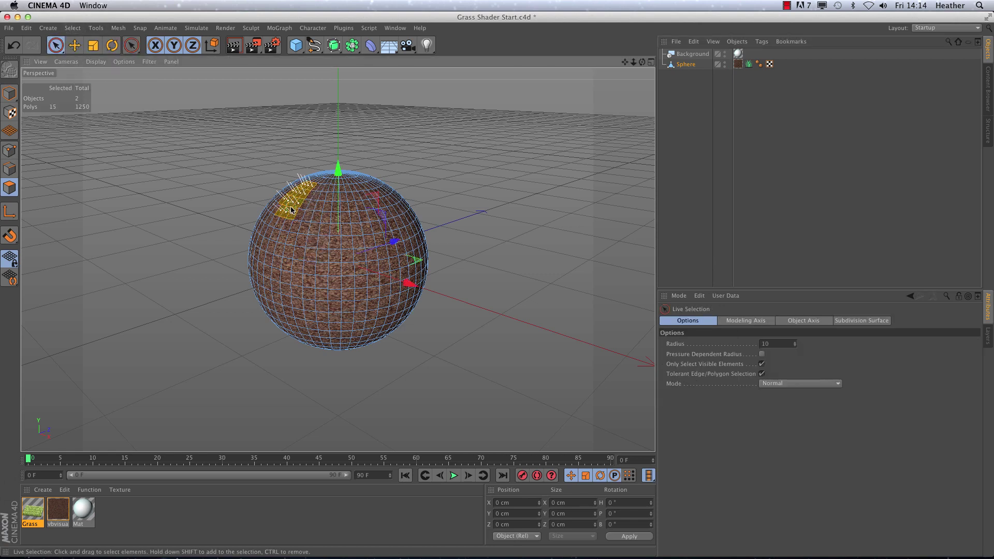
{"action": "left_click_drag", "start_coordinate": [331, 239], "coordinate": [339, 256], "text": "shift"}
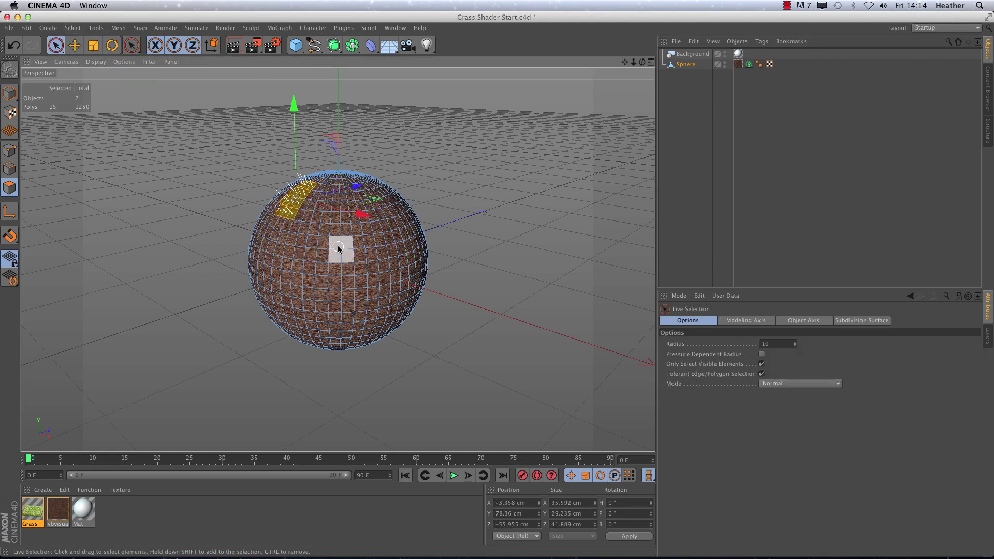
{"action": "left_click", "coordinate": [314, 298], "text": "shift"}
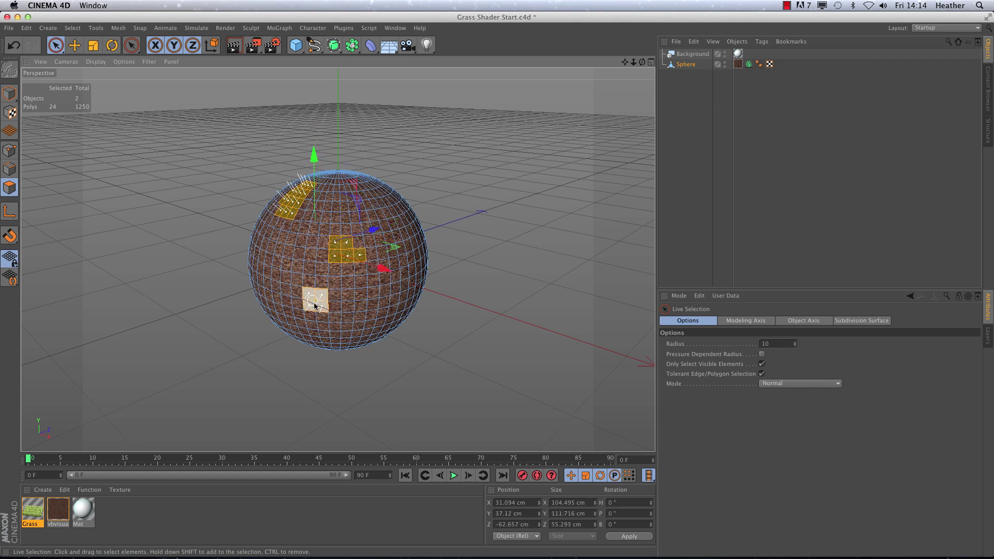
{"action": "left_click", "coordinate": [72, 28]}
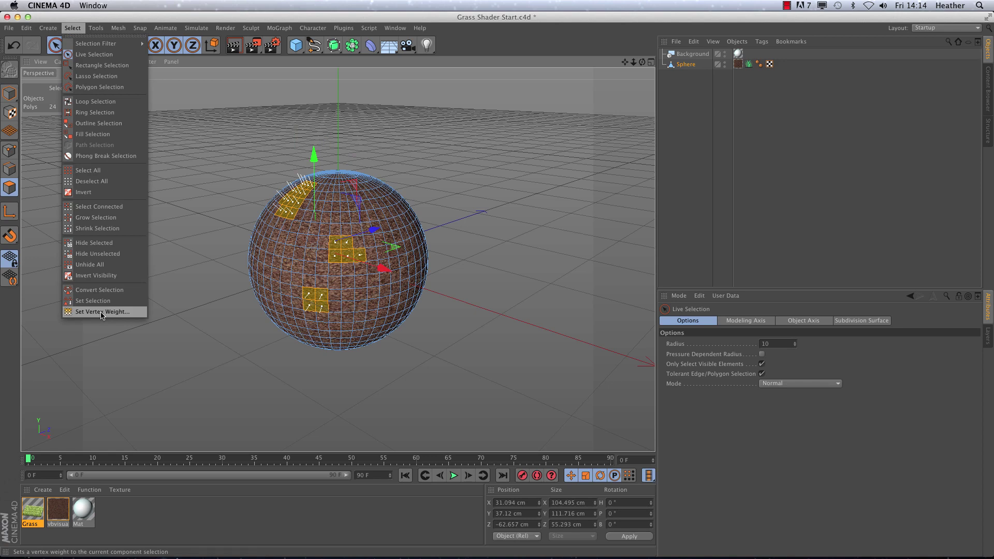
Give the selected patches 100% weight in a new sphere vertex map, then reopen the Grass material
{"action": "left_click", "coordinate": [101, 312]}
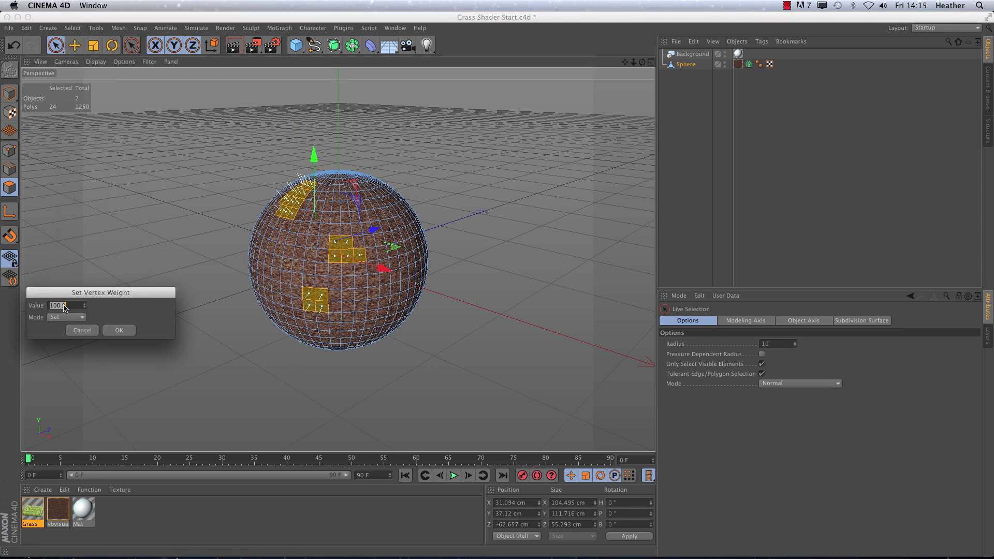
{"action": "left_click", "coordinate": [129, 330]}
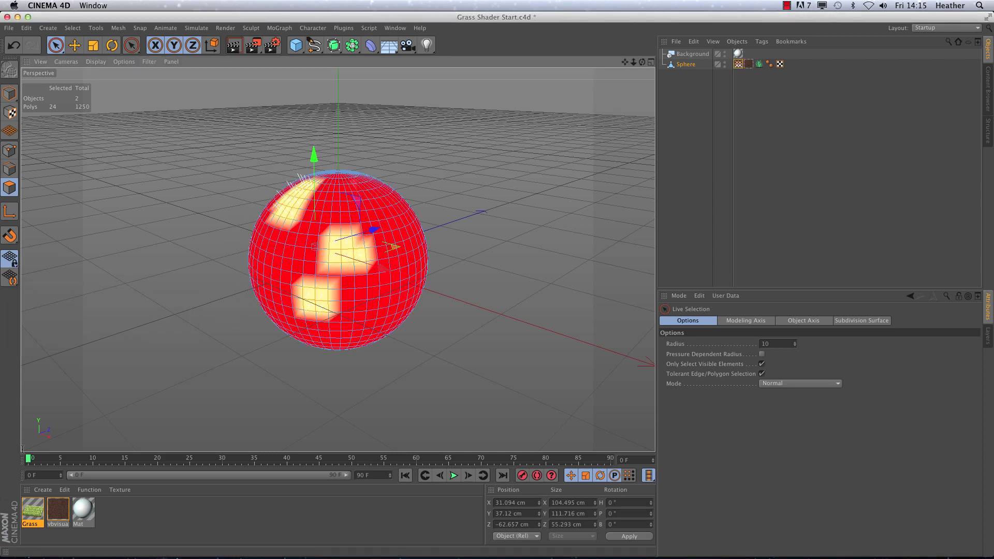
{"action": "double_click", "coordinate": [33, 514]}
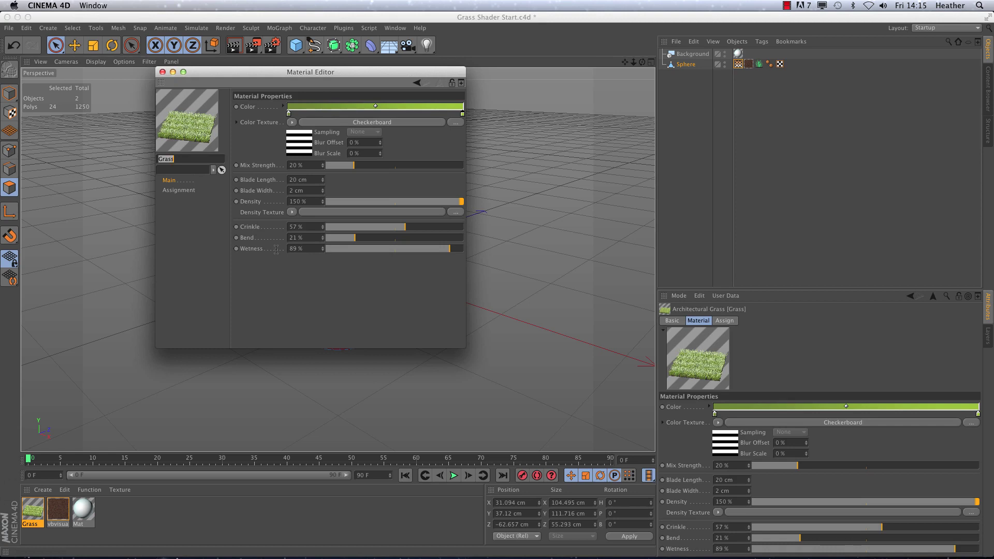
Drive Grass density with a Vertex Map shader linked to the sphere's vertex map, then render
{"action": "left_click", "coordinate": [292, 212]}
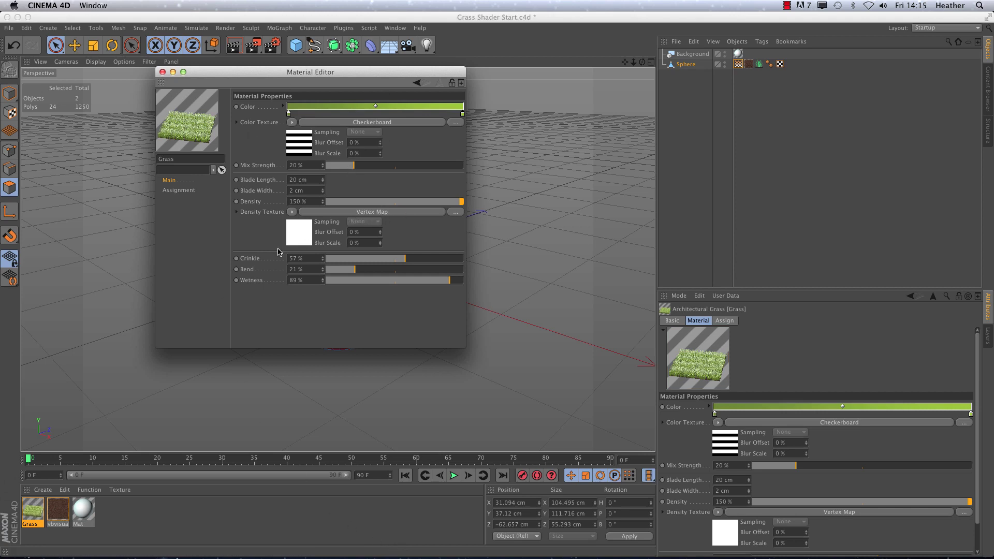
{"action": "left_click", "coordinate": [347, 213]}
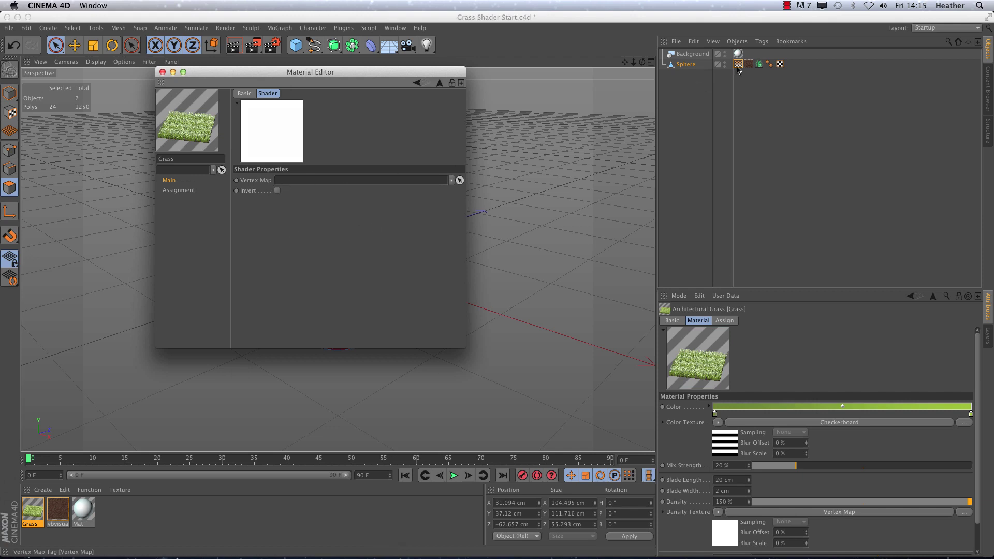
{"action": "left_click_drag", "start_coordinate": [737, 67], "coordinate": [365, 188]}
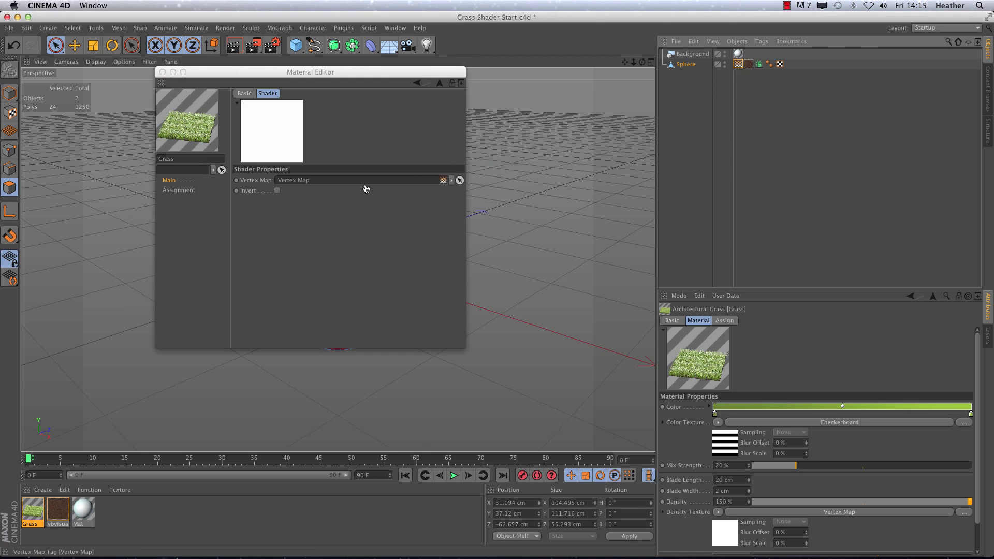
{"action": "mouse_move", "coordinate": [264, 73]}
{"action": "left_mouse_down"}
{"action": "mouse_move", "coordinate": [298, 92]}
{"action": "mouse_move", "coordinate": [617, 114]}
{"action": "left_mouse_up"}
{"action": "left_click", "coordinate": [237, 49]}
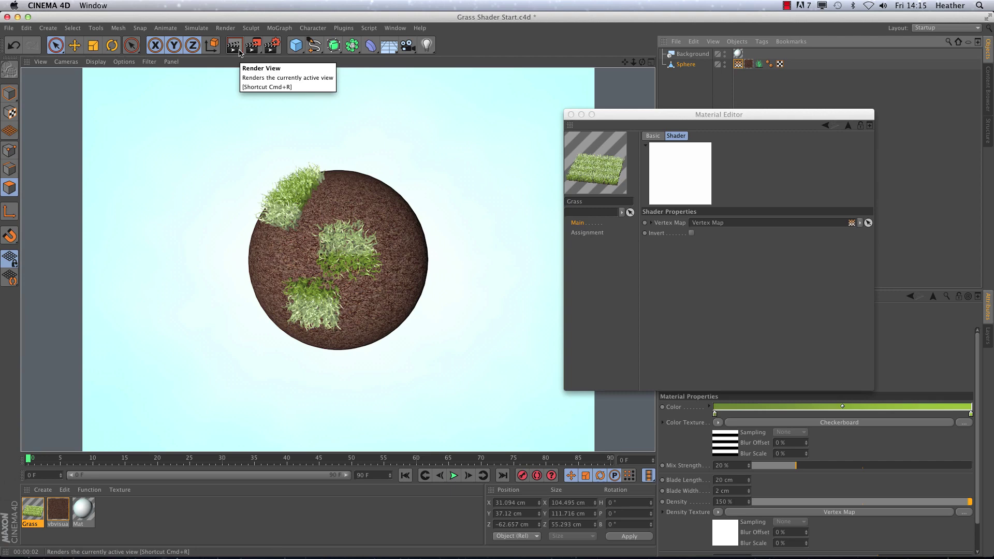
Invert the Vertex Map shader so the painted patches become bare soil, and re-render
{"action": "left_click", "coordinate": [691, 233]}
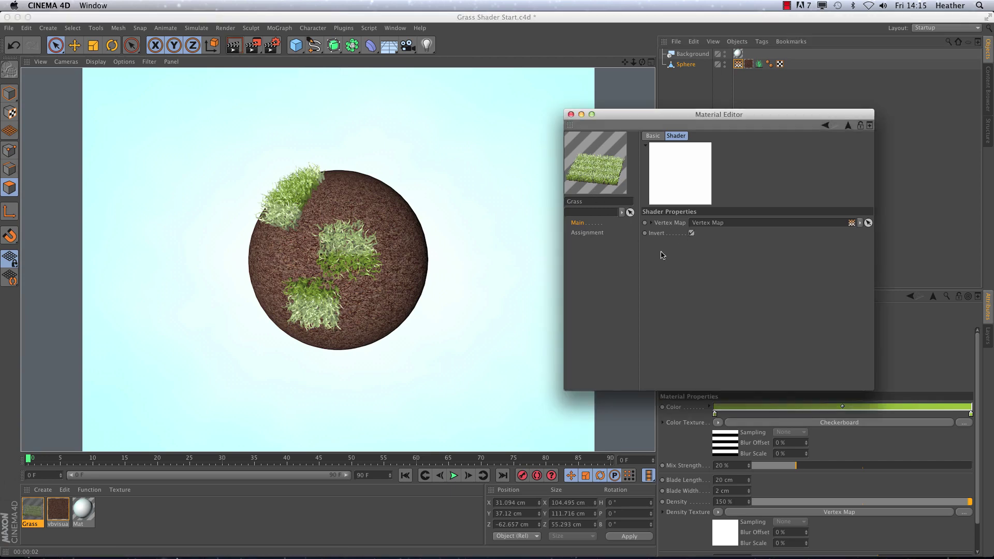
{"action": "left_click", "coordinate": [234, 47]}
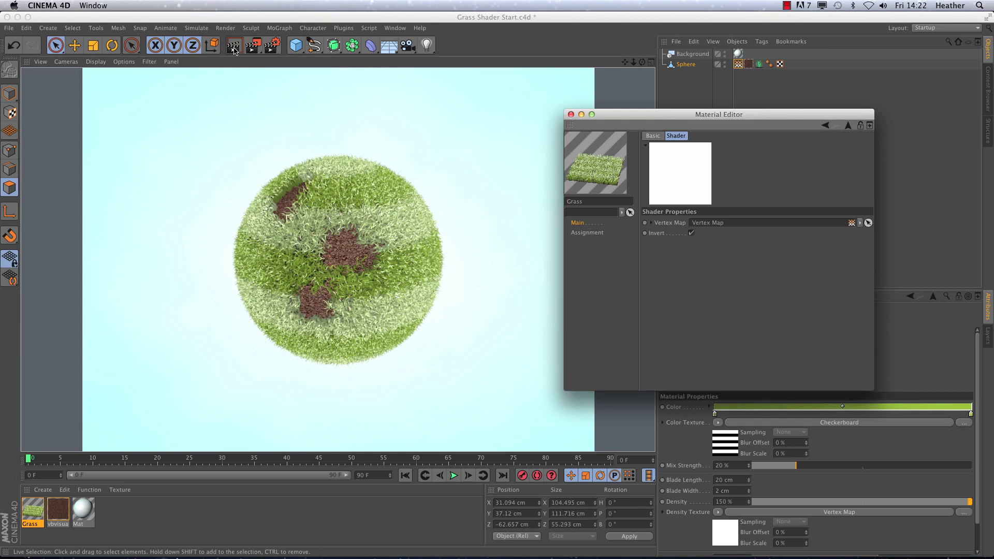
Return the material editor to the Grass material's Main properties
{"action": "left_click", "coordinate": [578, 223]}
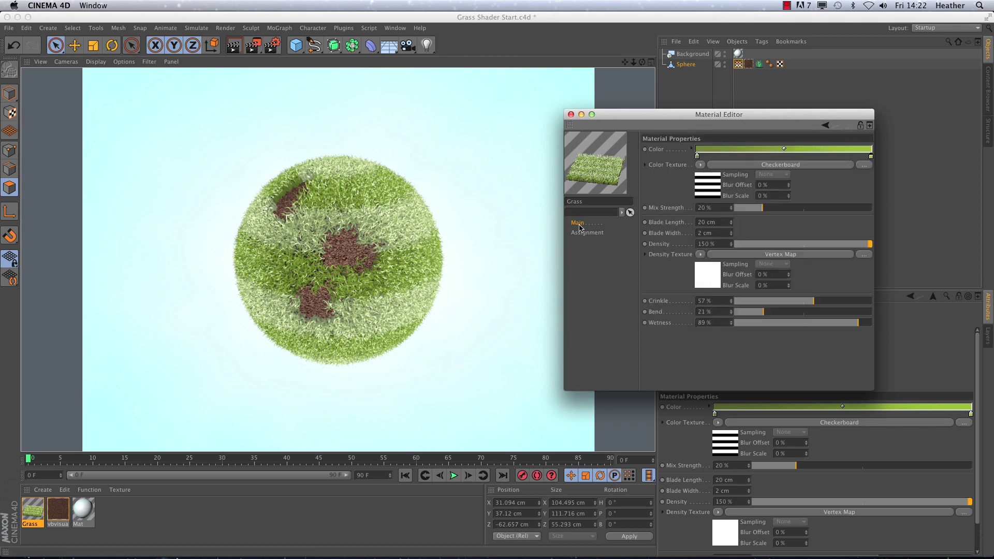